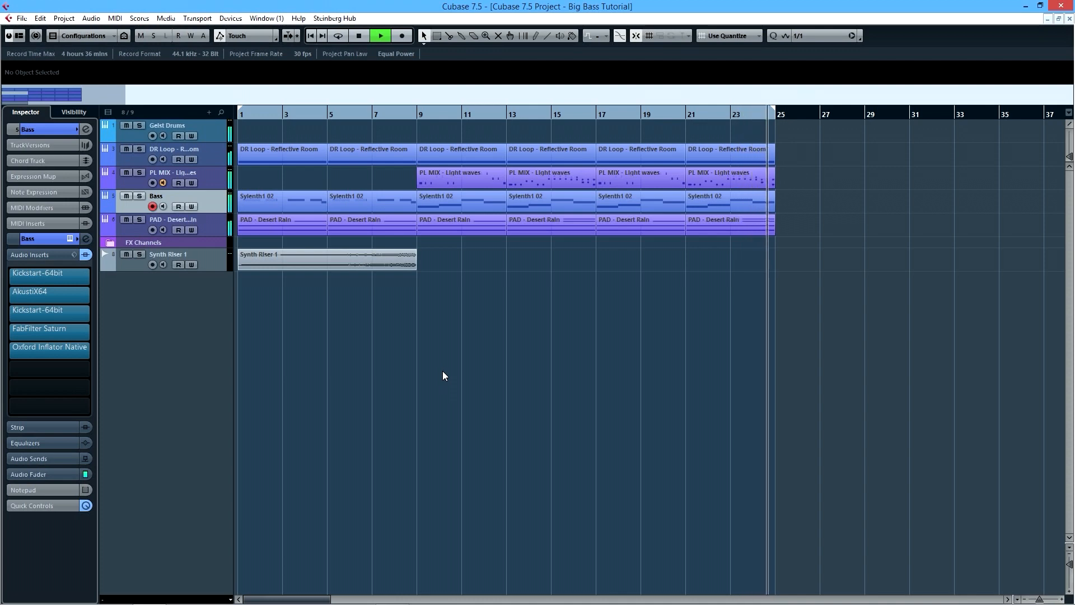
Stop playback, open the AkustiX insert on the Bass track, and solo that track.
key(space)
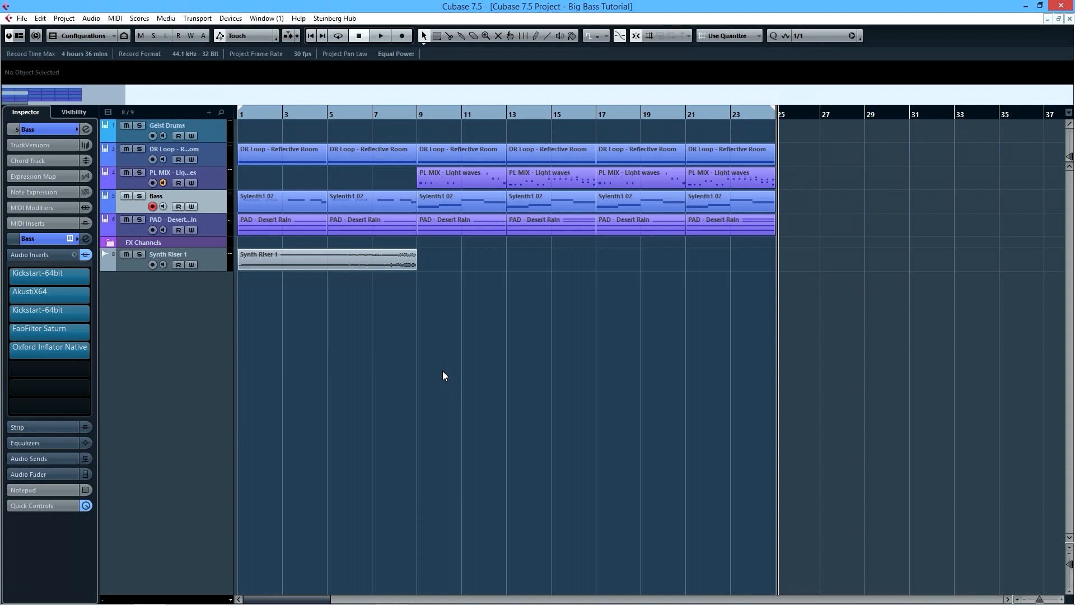
click(51, 293)
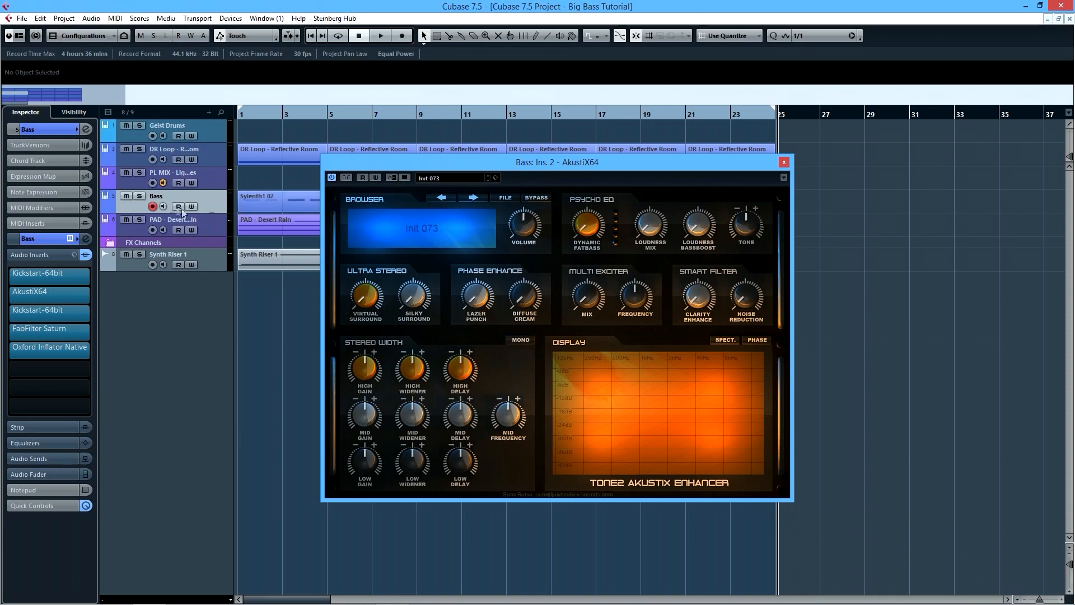
click(139, 197)
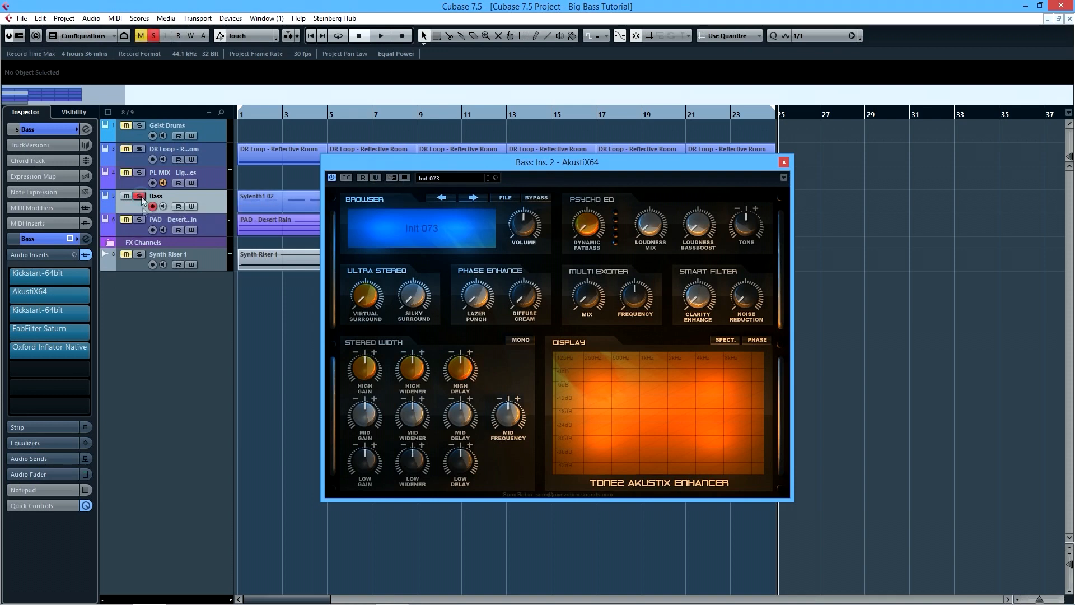
Disable the FabFilter Saturn, Oxford Inflator and both Kickstart inserts on the Bass track, leaving only AkustiX active, and audition the bass.
click(10, 332)
click(11, 351)
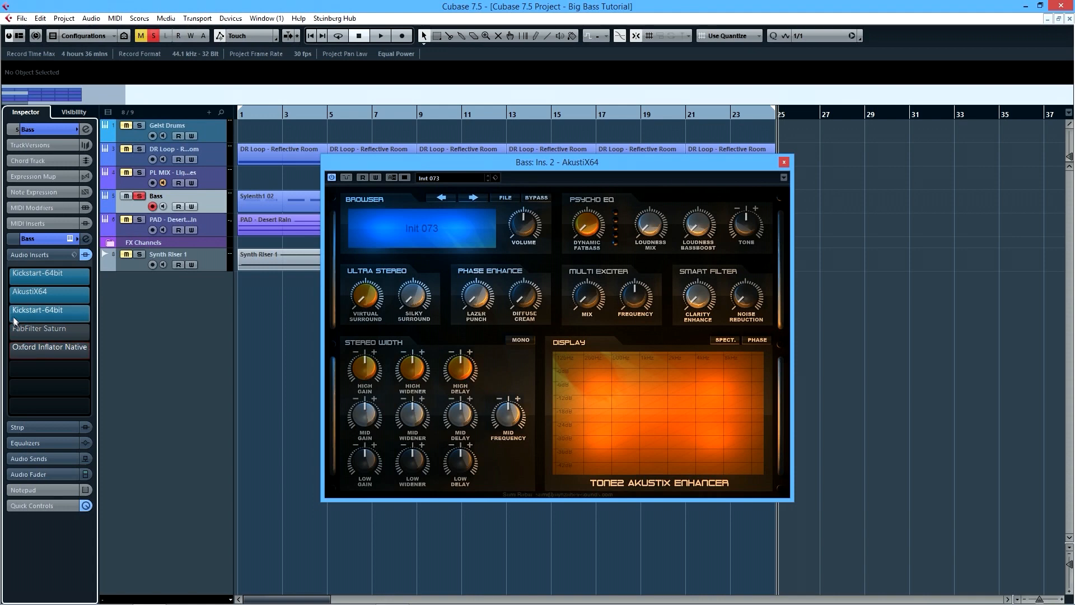
click(10, 312)
click(10, 277)
key(space)
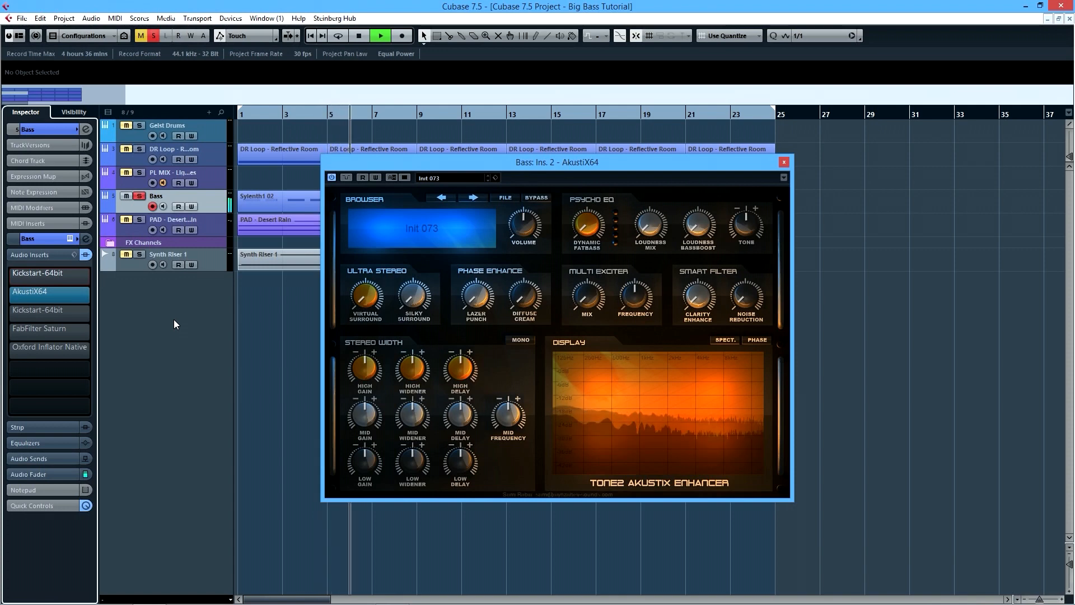
key(space)
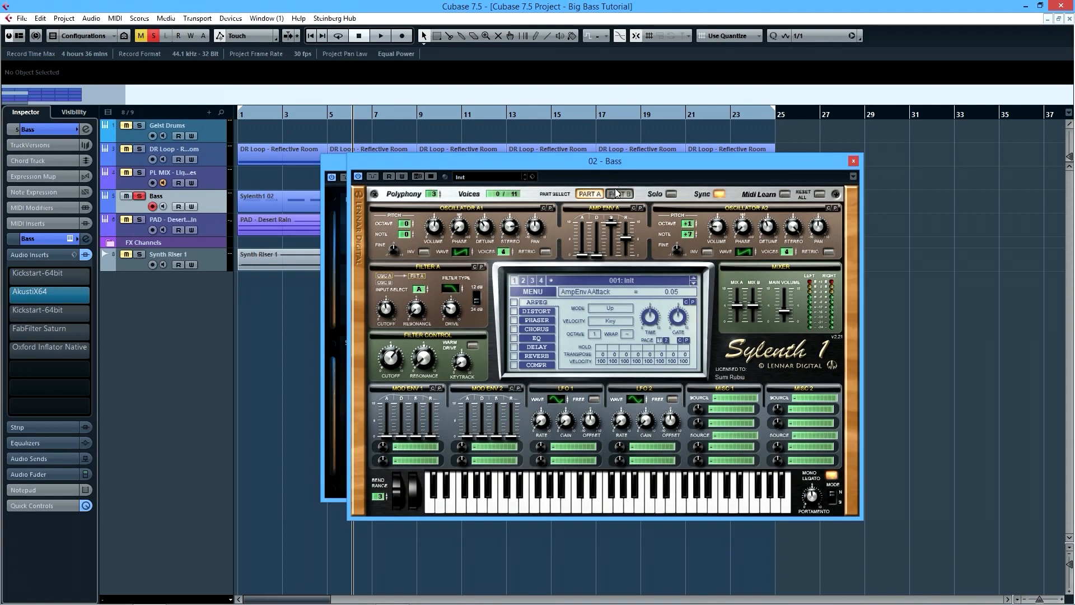
Examine the Part B and Part A oscillator settings of the Sylenth1 bass patch, and play the soloed bass.
click(620, 194)
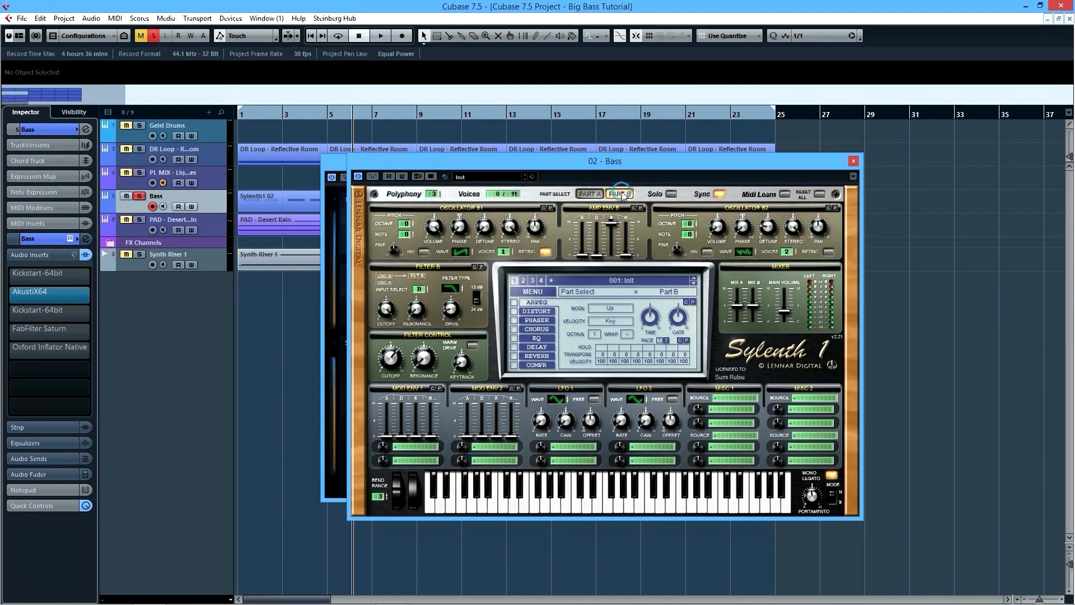
click(584, 194)
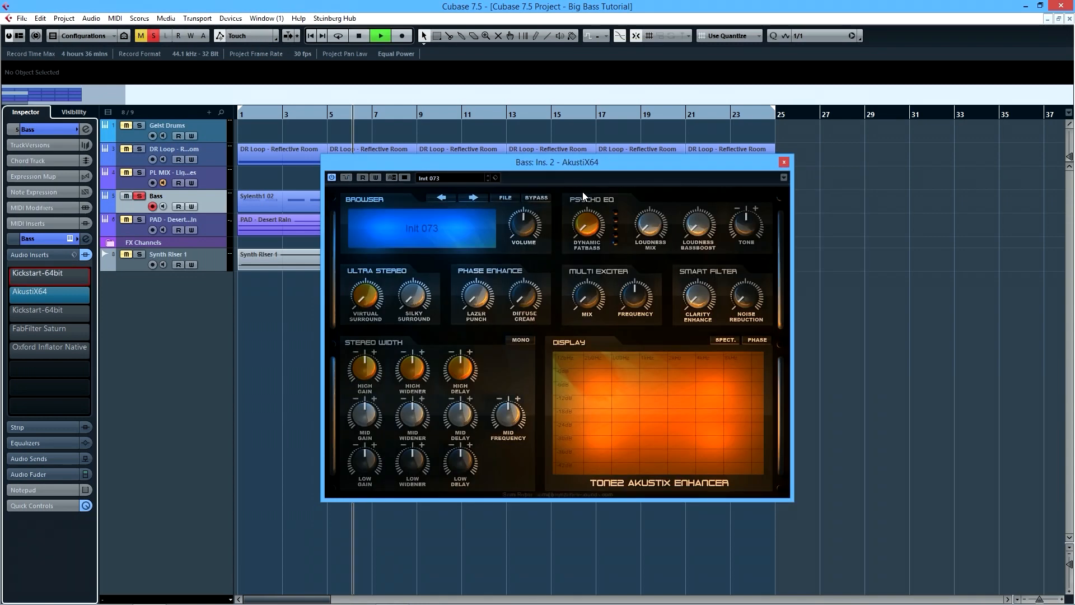
key(space)
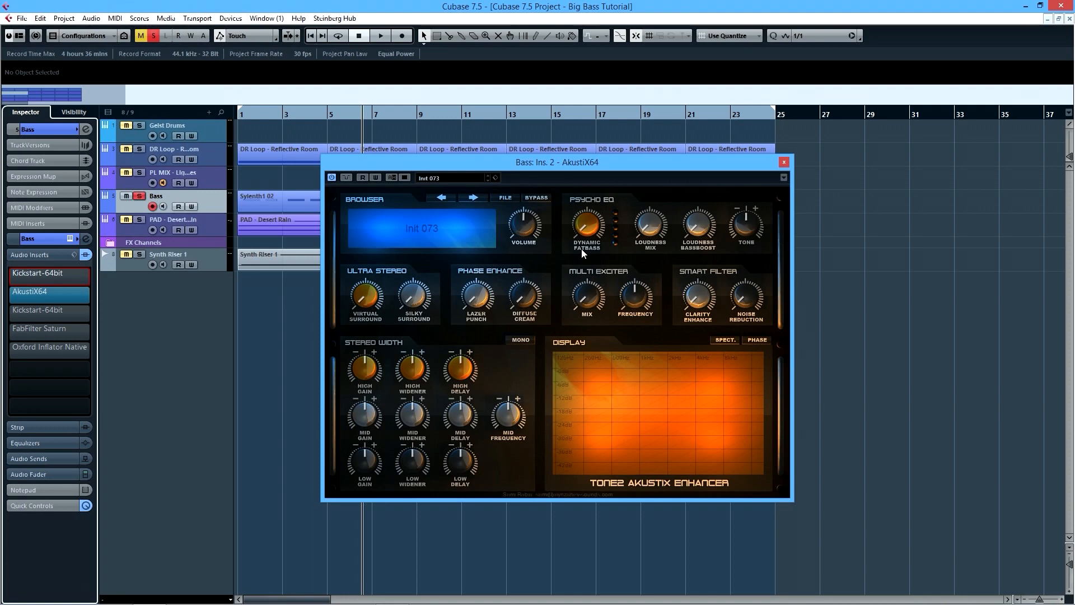
key(space)
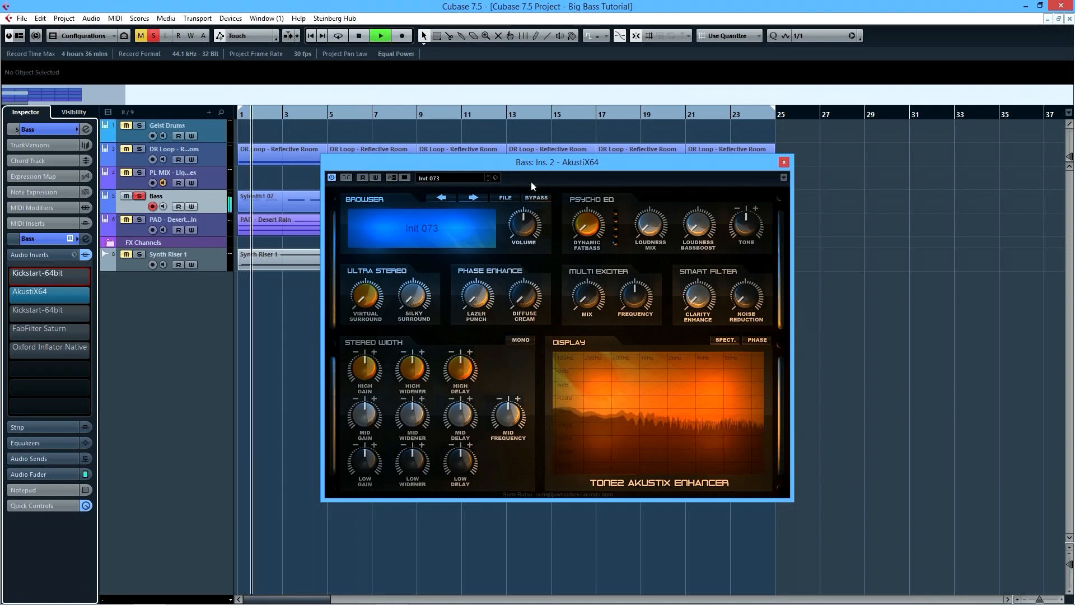
Turn on cycle playback and raise the Lazer Punch and Diffuse Cream amounts in the Phase Enhance section.
click(337, 36)
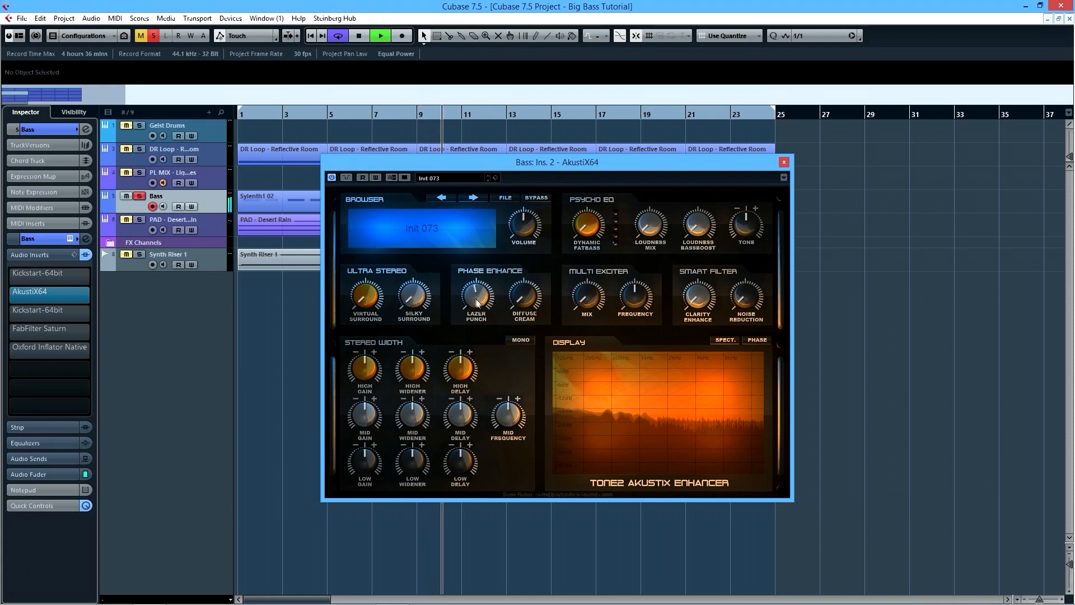
drag(474, 293, 520, 259)
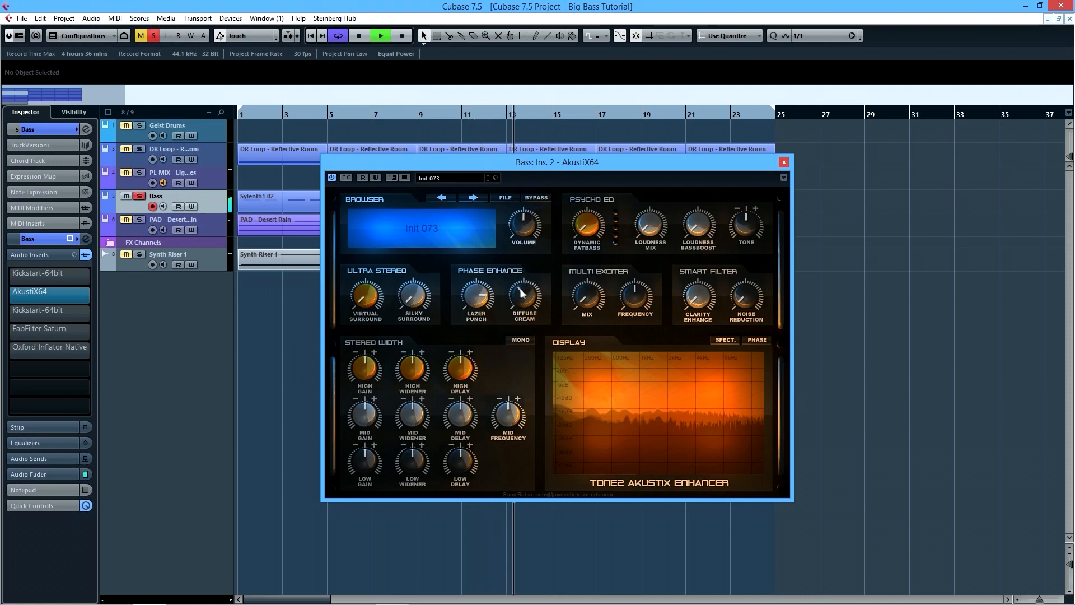
drag(521, 284, 519, 273)
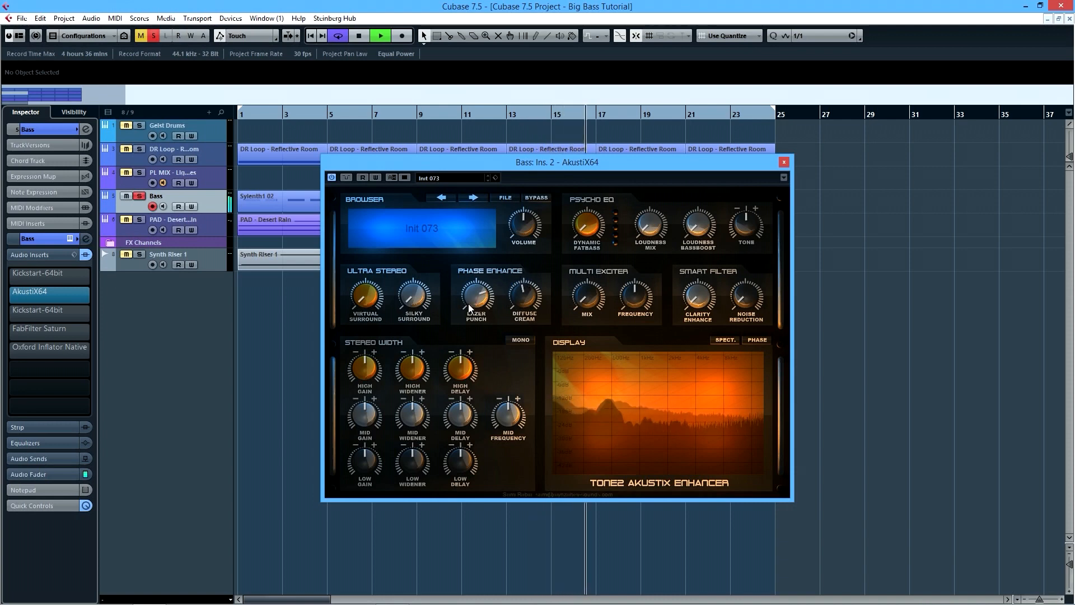
Switch the AkustiX display to the phase view and readjust Diffuse Cream and Lazer Punch while the bass plays.
click(746, 340)
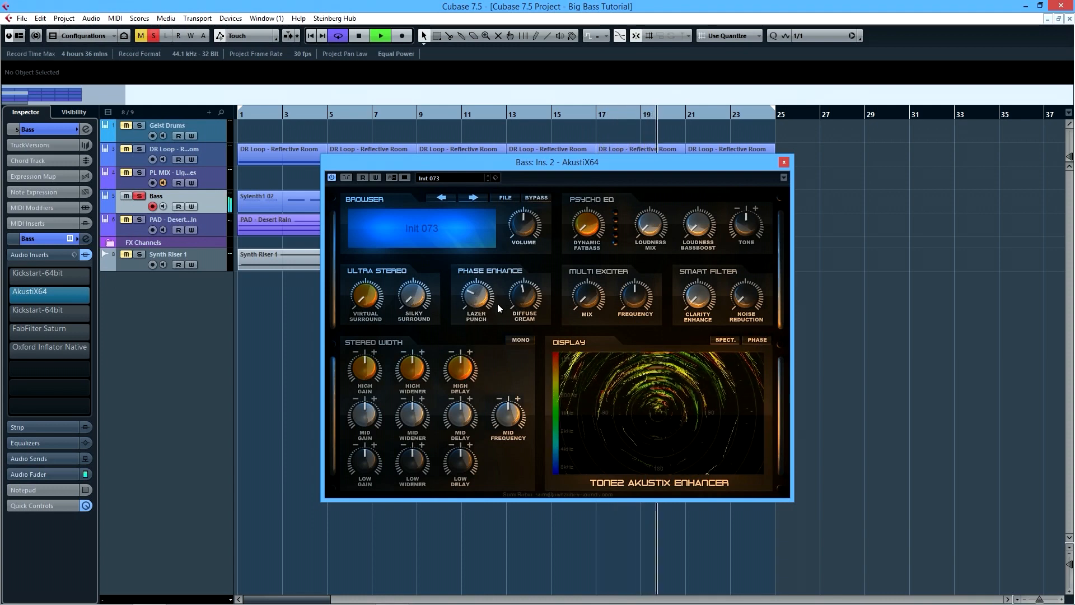
drag(517, 293, 499, 344)
drag(476, 298, 477, 310)
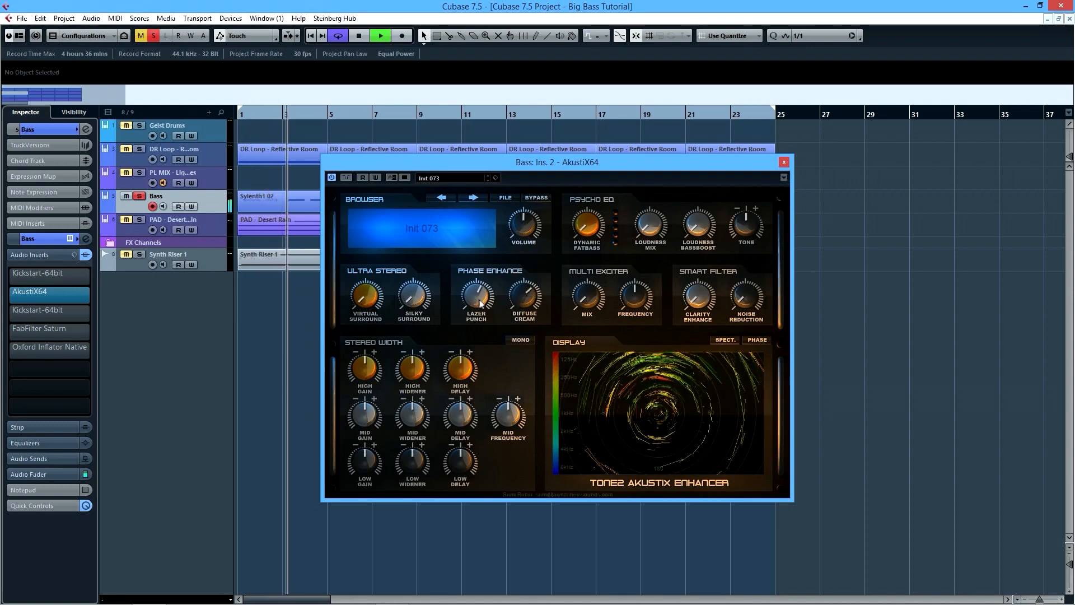
Bypass and re-enable the Bass track's inserts to compare the phase-enhanced sound with the dry bass.
click(346, 177)
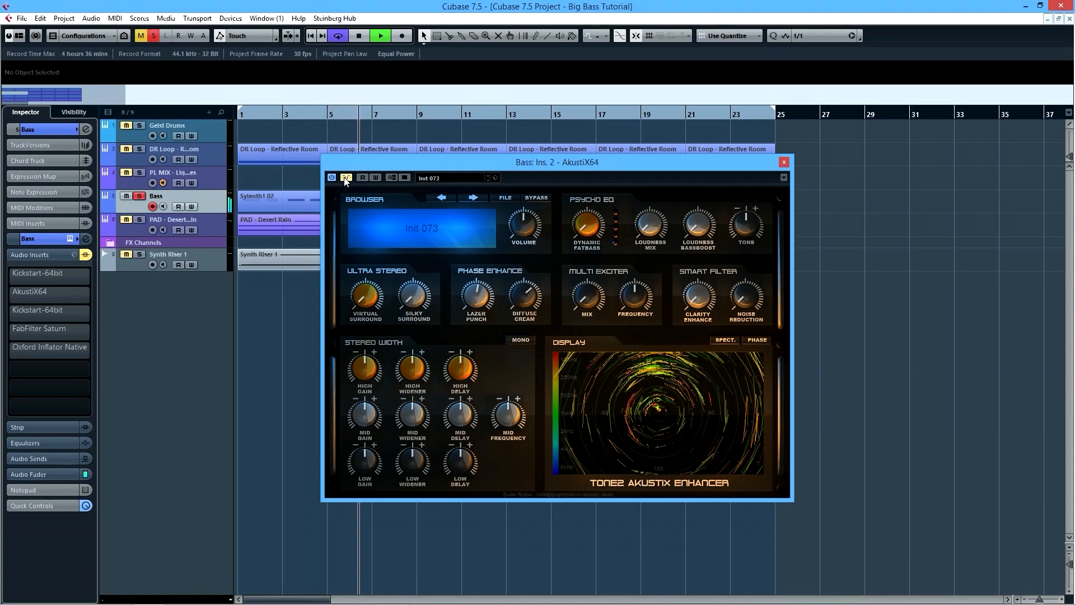
click(345, 177)
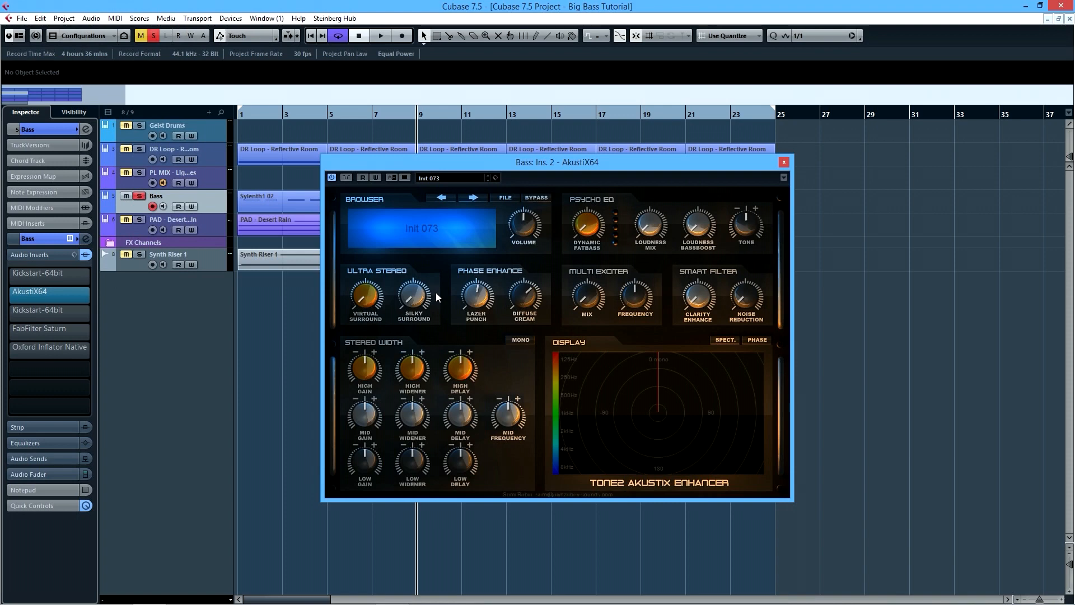
click(389, 177)
click(391, 178)
Raise Dynamic Fatbass, Loudness Mix and Loudness Bassboost in the Psycho EQ section while the bass plays.
mouse_move(588, 228)
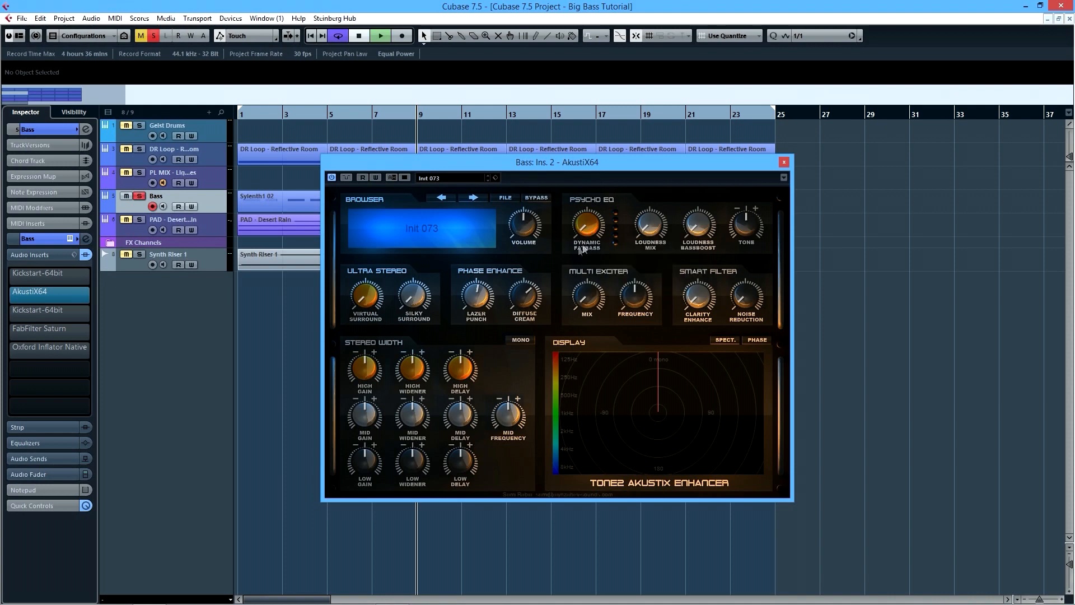
key(space)
drag(583, 182, 583, 172)
drag(643, 226, 647, 170)
drag(696, 222, 661, 109)
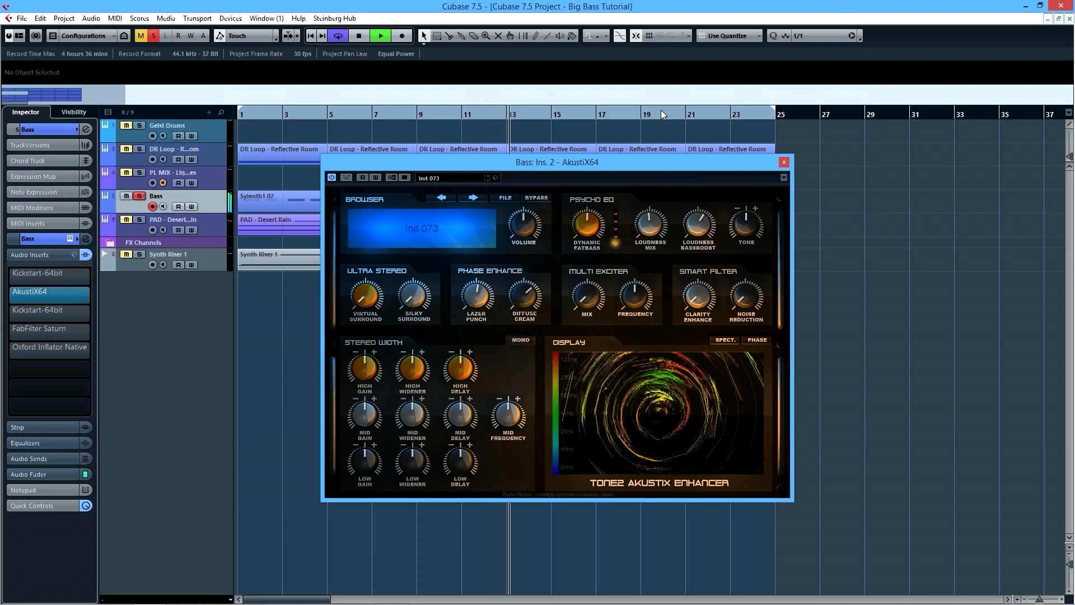
drag(650, 229, 652, 200)
mouse_move(589, 223)
mouse_down()
mouse_move(594, 195)
mouse_move(590, 205)
mouse_up()
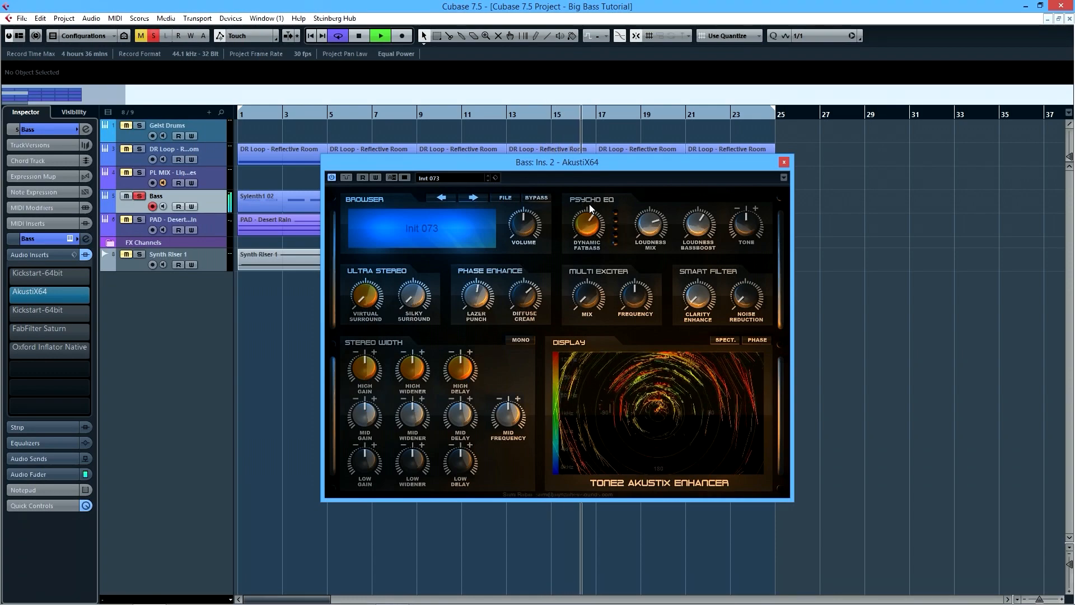
Compare the bass with the inserts bypassed and active to hear the Psycho EQ changes, and stop playback.
click(347, 178)
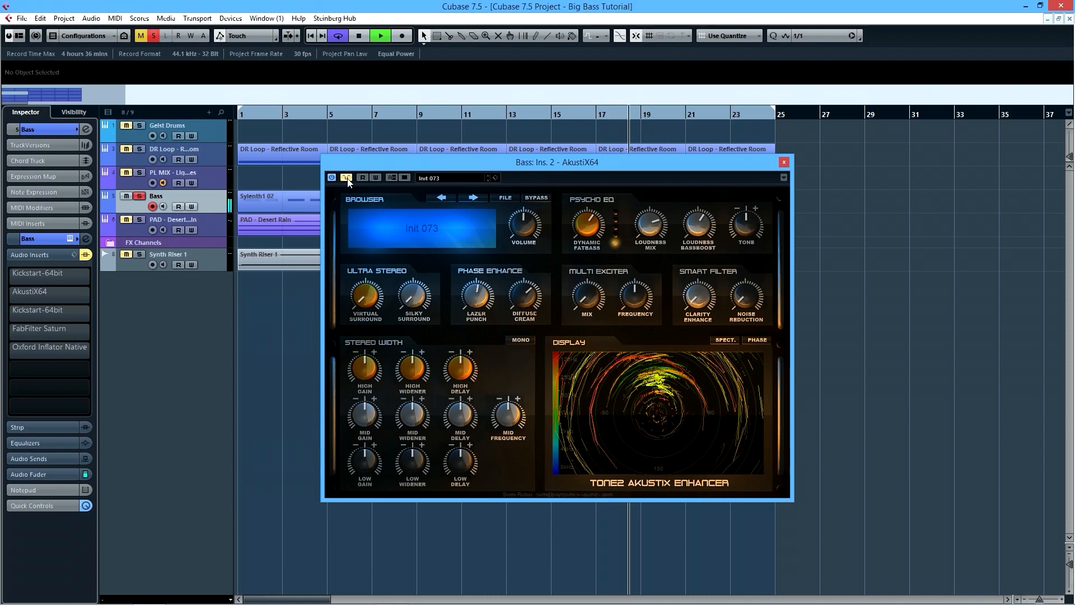
click(347, 178)
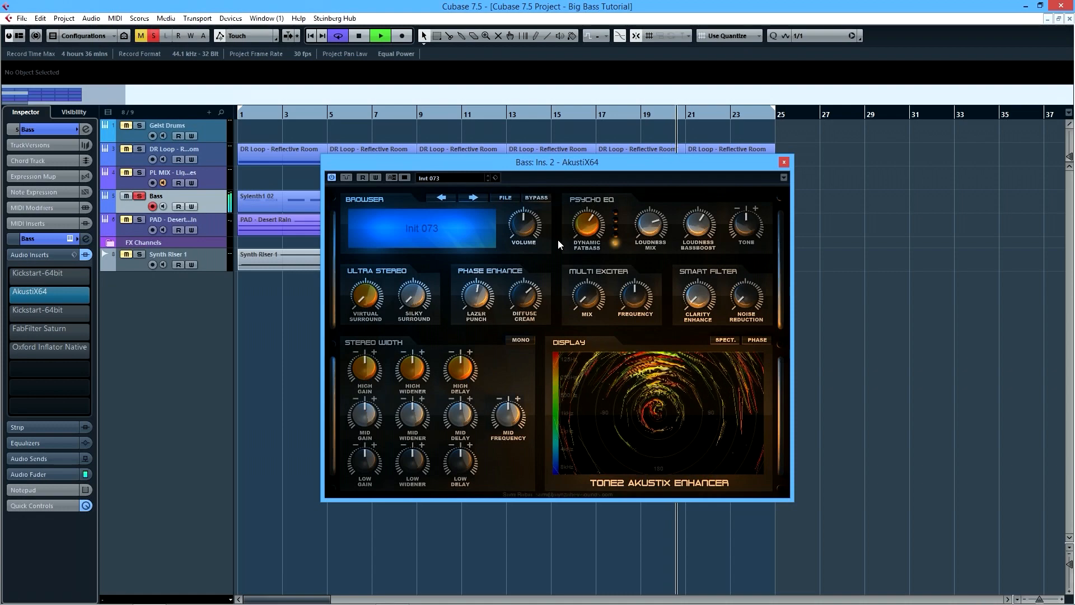
key(space)
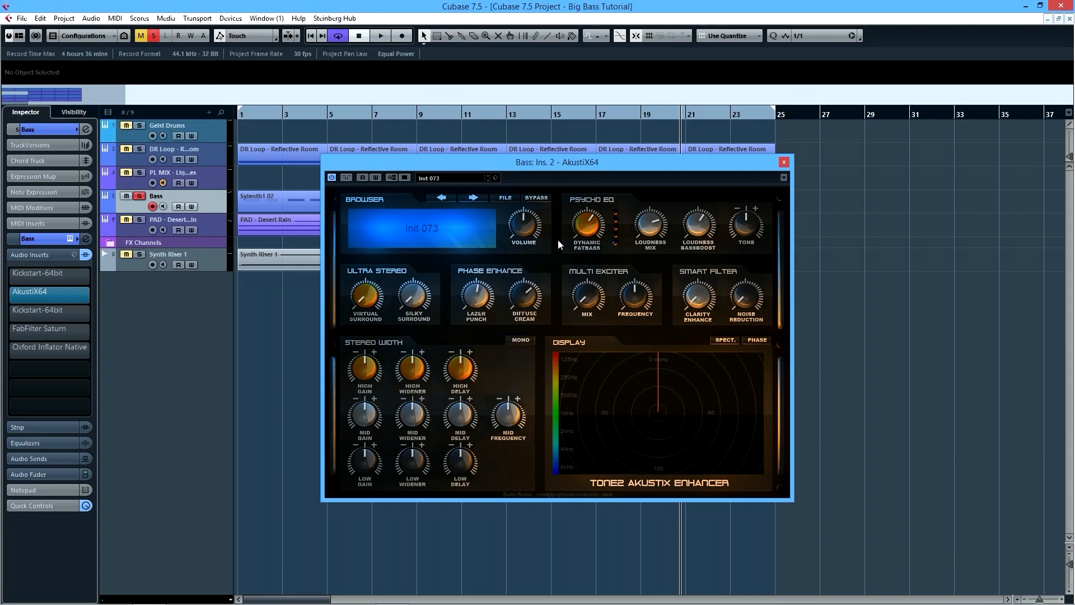
Raise Clarity Enhance in the Smart Filter section while listening to the bass, and stop playback.
drag(698, 300, 698, 265)
drag(702, 302, 702, 242)
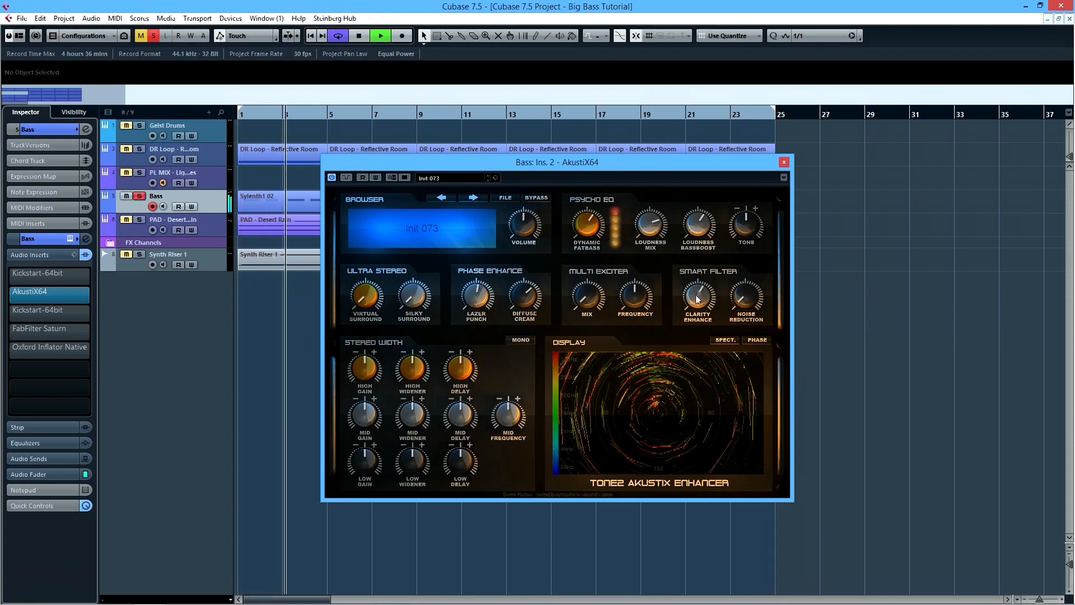
key(space)
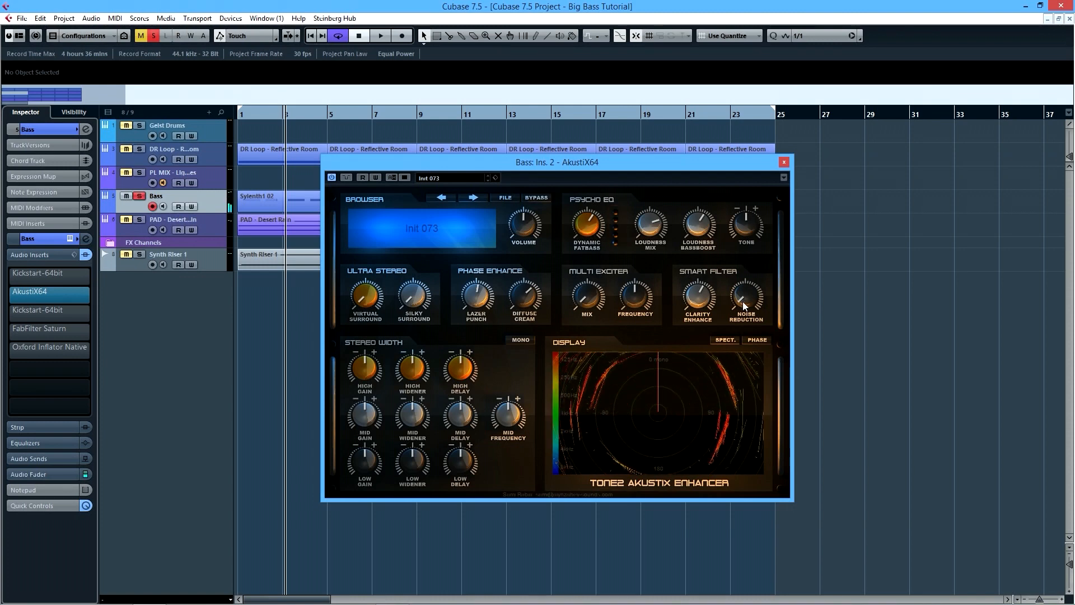
Switch to the spectrum display, audition Noise Reduction on the playing bass, and turn Loudness Mix fully down.
click(722, 340)
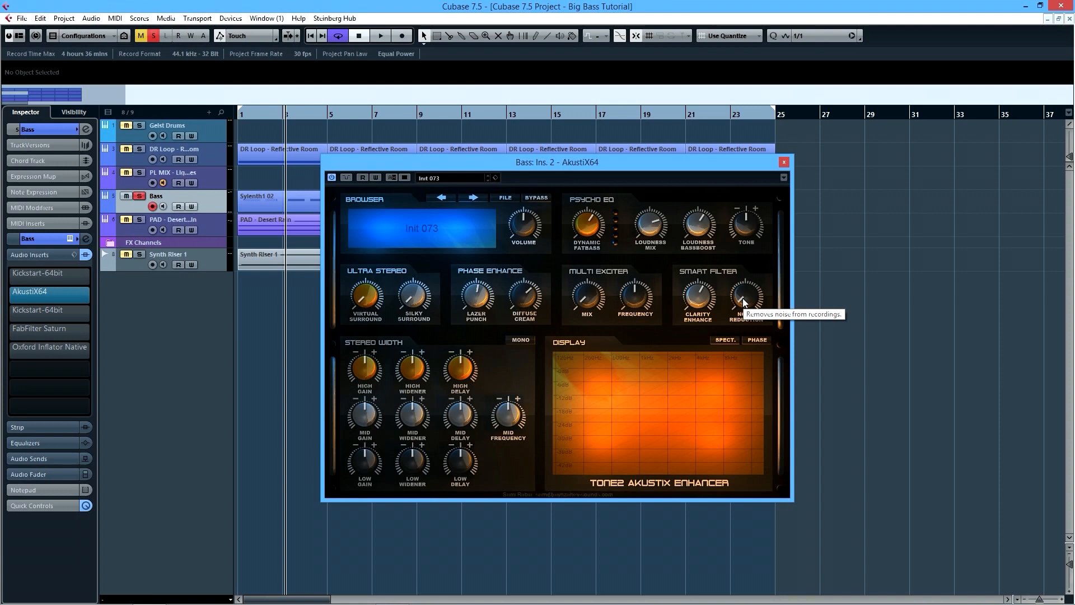
key(space)
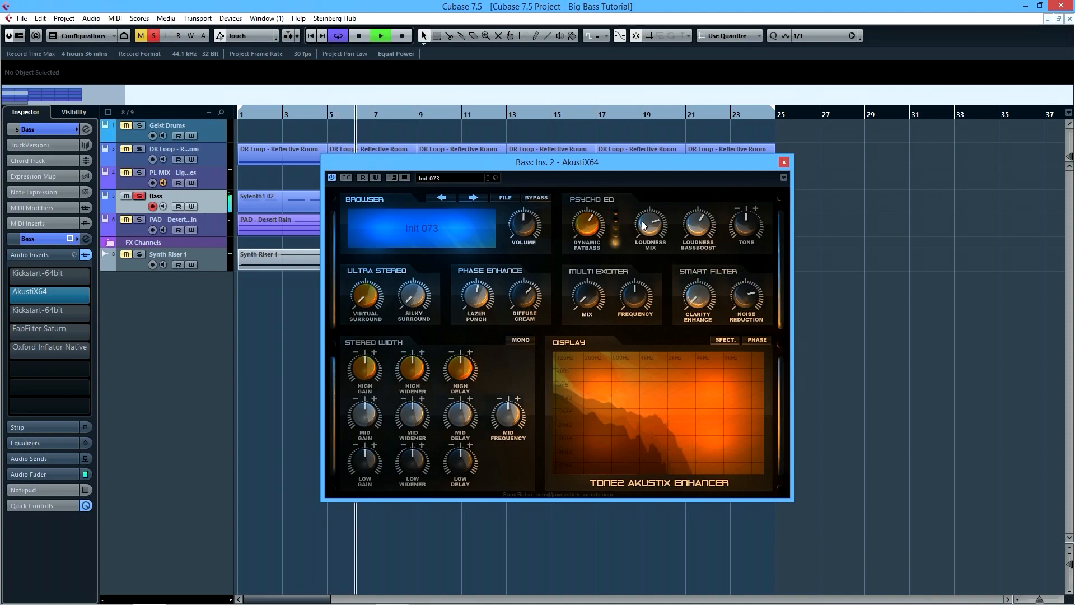
drag(642, 221, 626, 319)
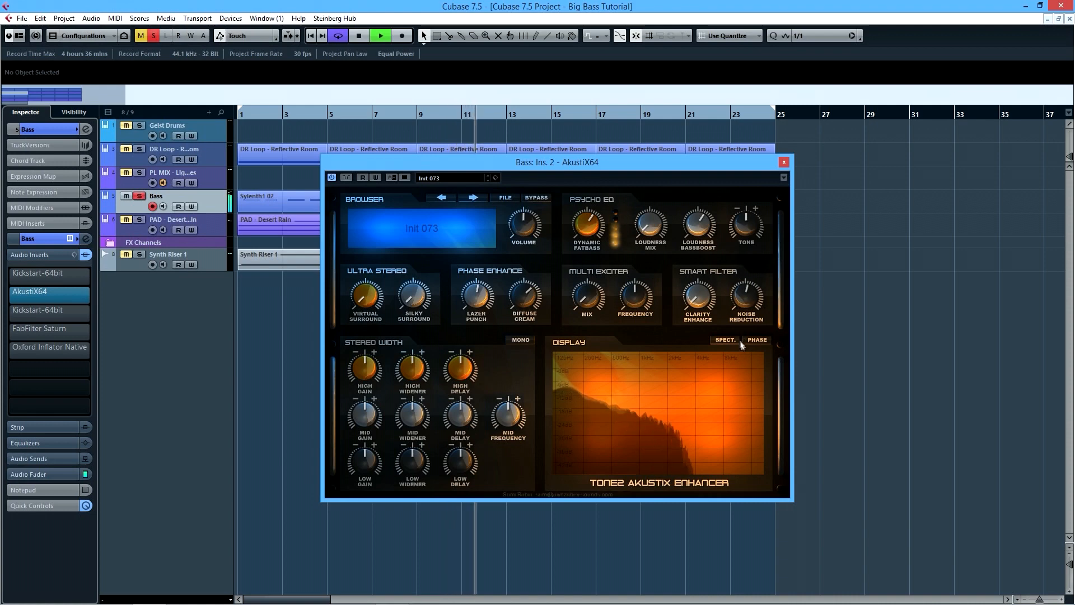
key(space)
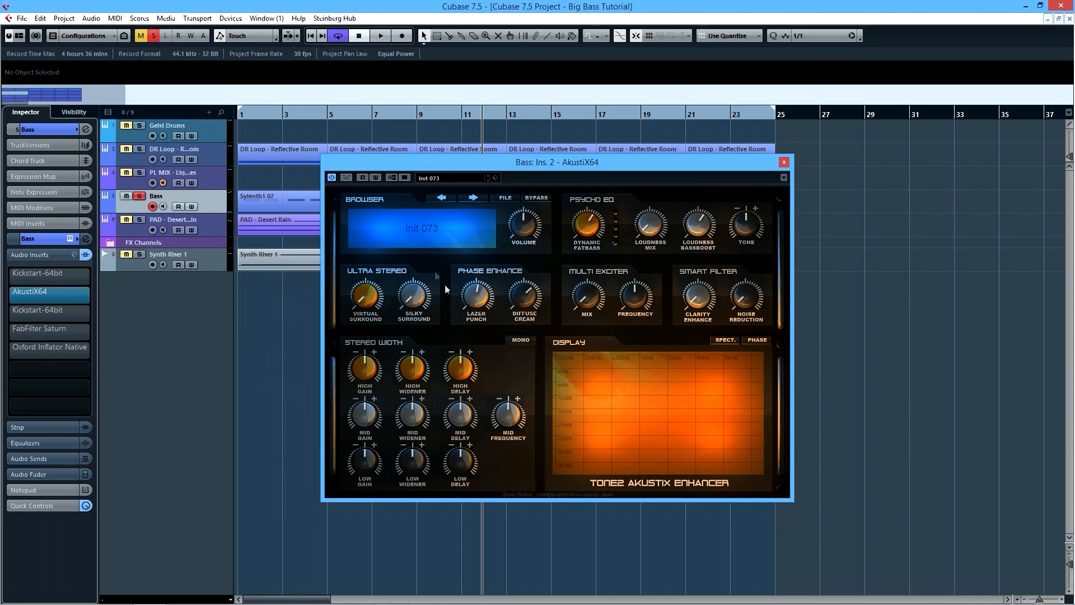
Raise Virtual Surround and Silky Surround in the Ultra Stereo section, comparing the result against the bypassed inserts.
mouse_move(365, 302)
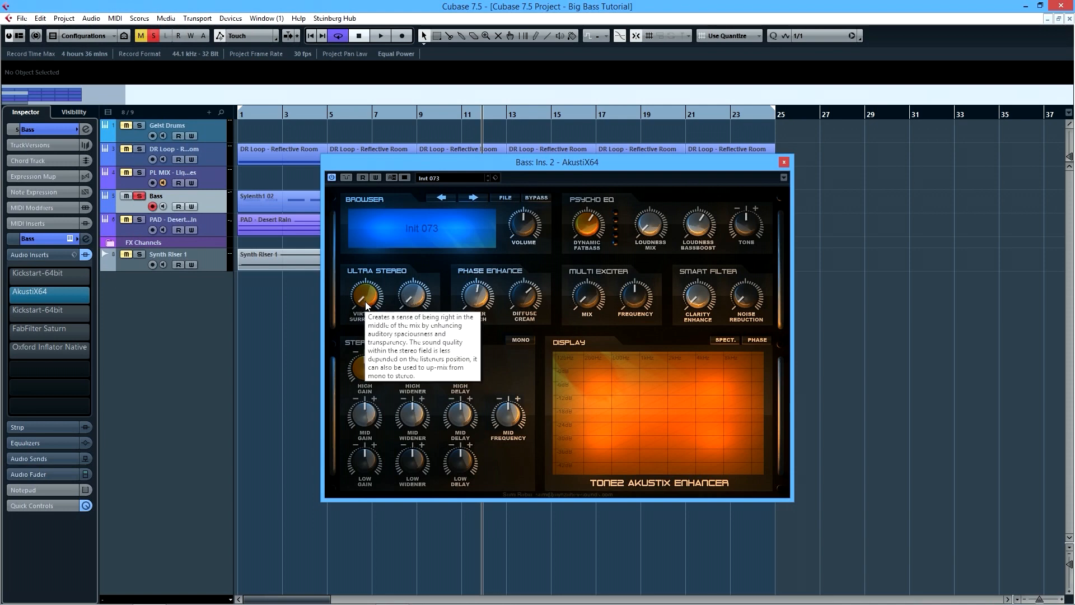
key(space)
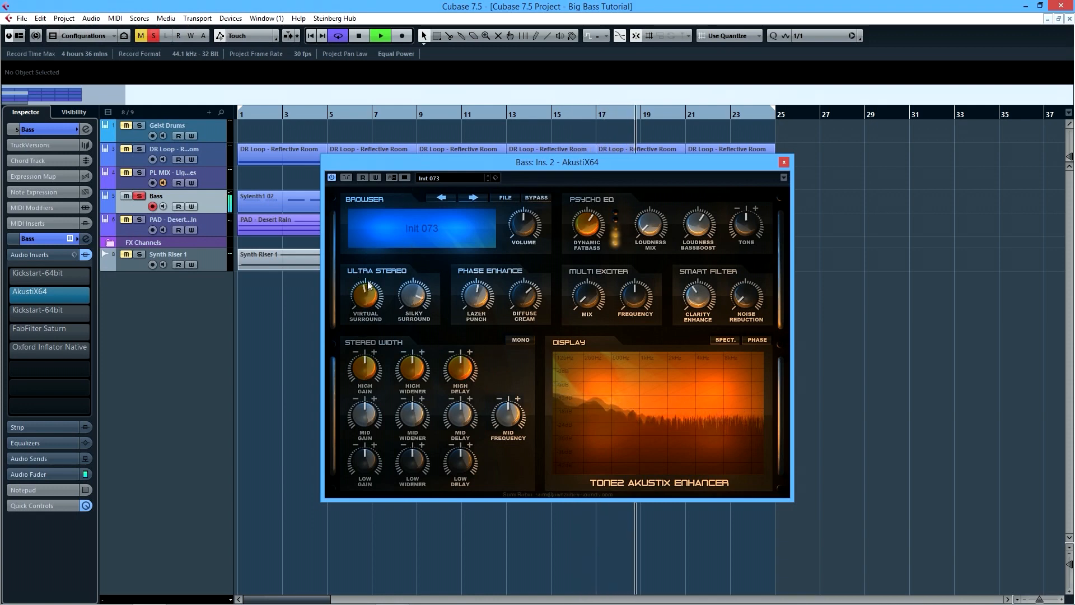
click(346, 178)
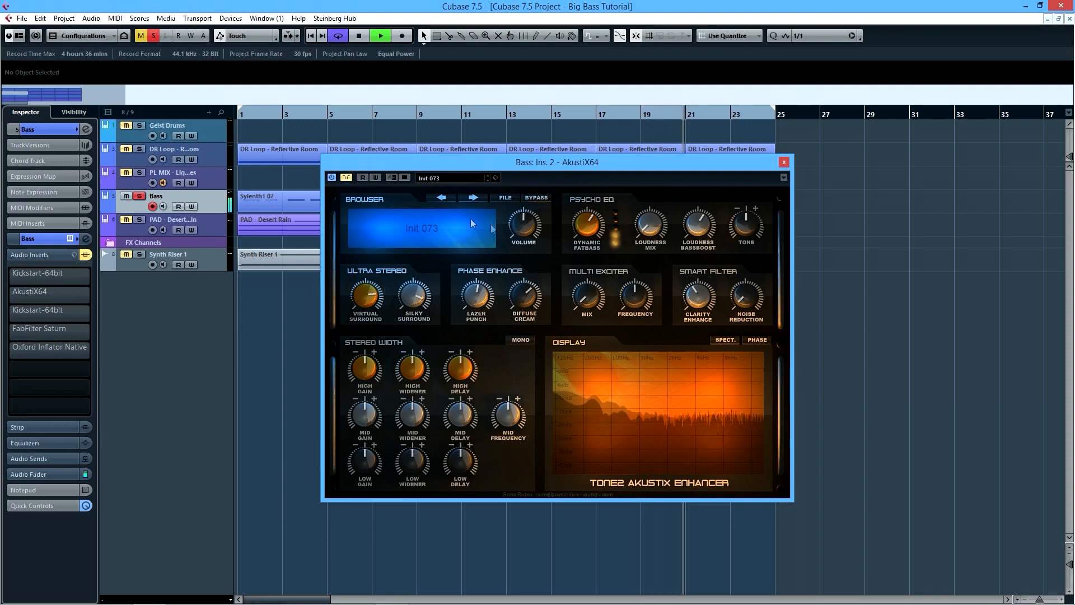
click(346, 178)
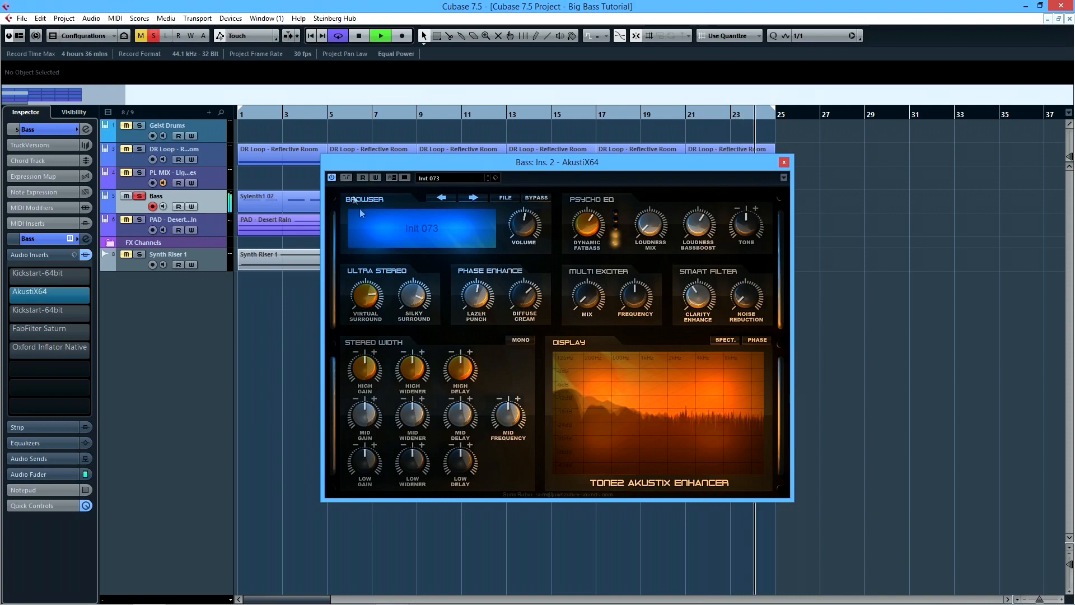
Raise the Multi Exciter's Mix and lower its Frequency while listening to the bass.
key(space)
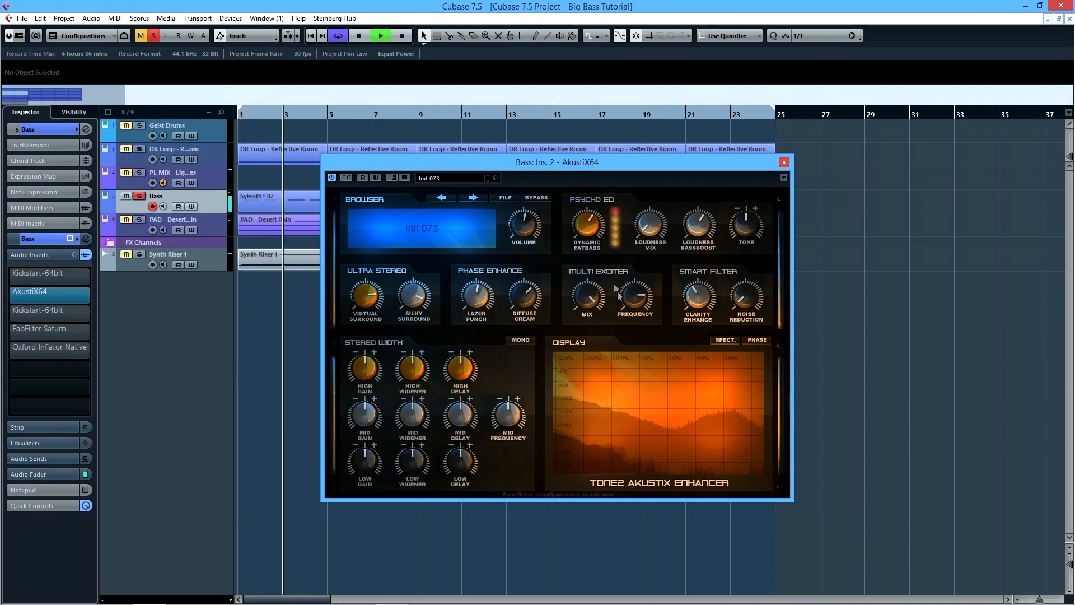
drag(633, 296, 607, 439)
drag(626, 301, 626, 320)
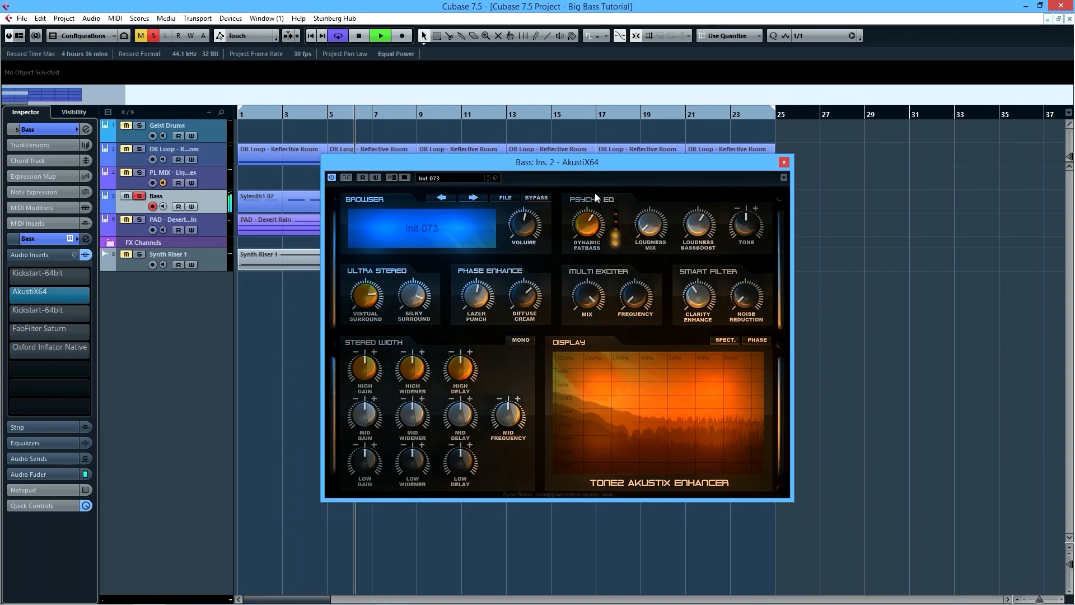
Raise the Multi Exciter's Frequency and turn its Mix down on the playing bass, and stop playback.
drag(631, 293, 629, 253)
drag(587, 308, 595, 388)
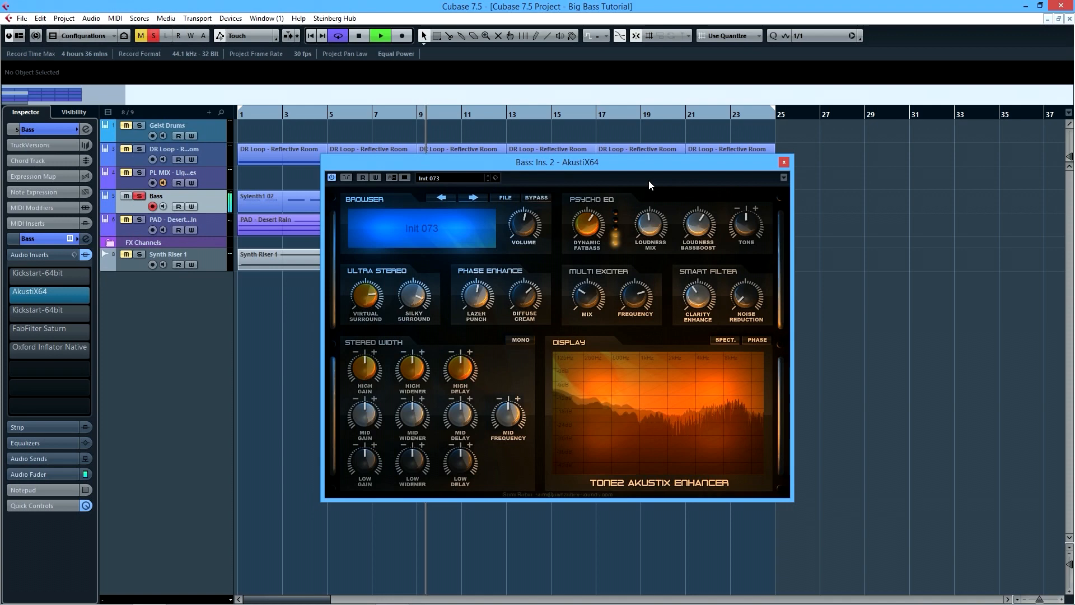
key(space)
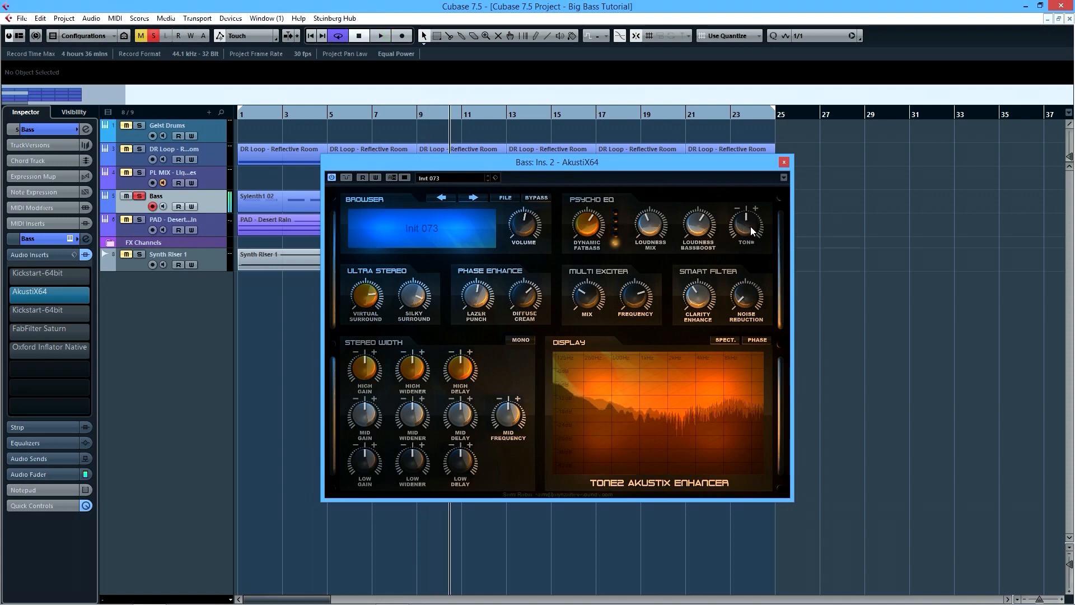
Audition the Psycho EQ's Tone on the playing bass, leave it slightly below centre, and stop playback.
key(space)
drag(748, 225, 743, 278)
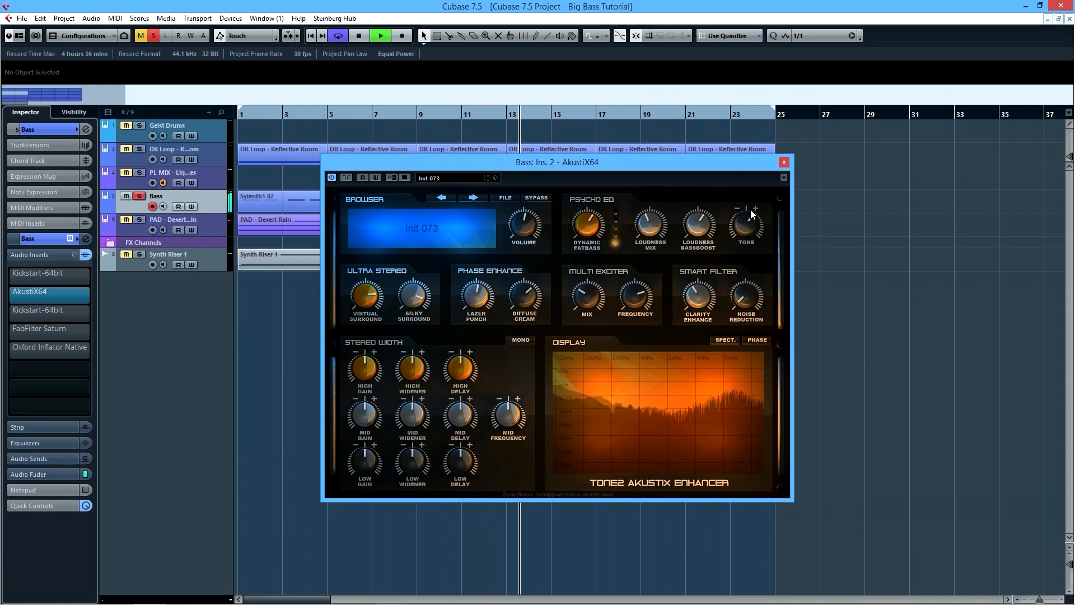
drag(749, 210, 735, 207)
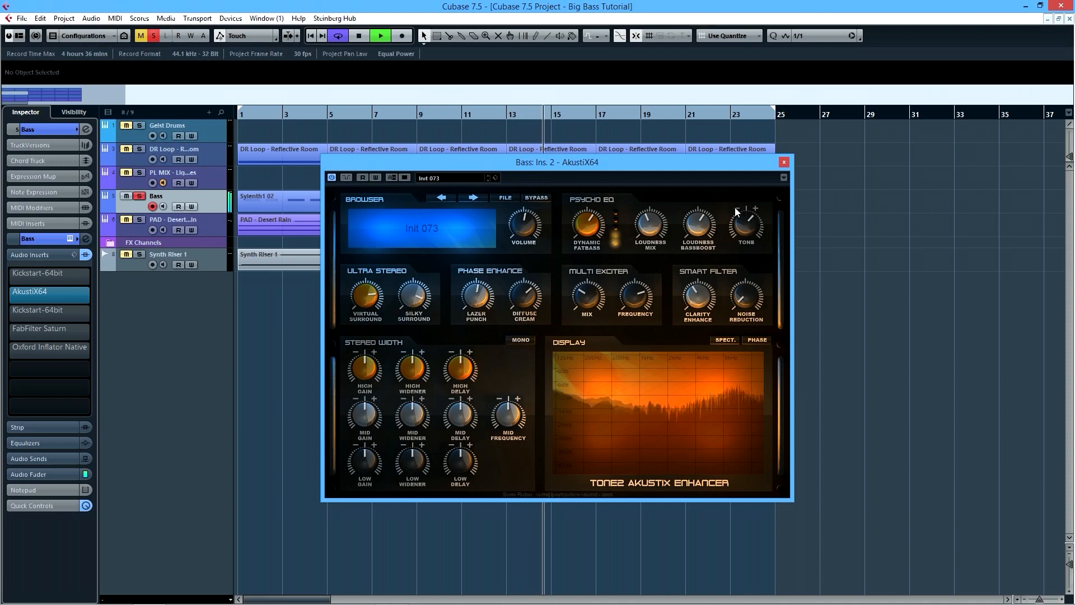
key(space)
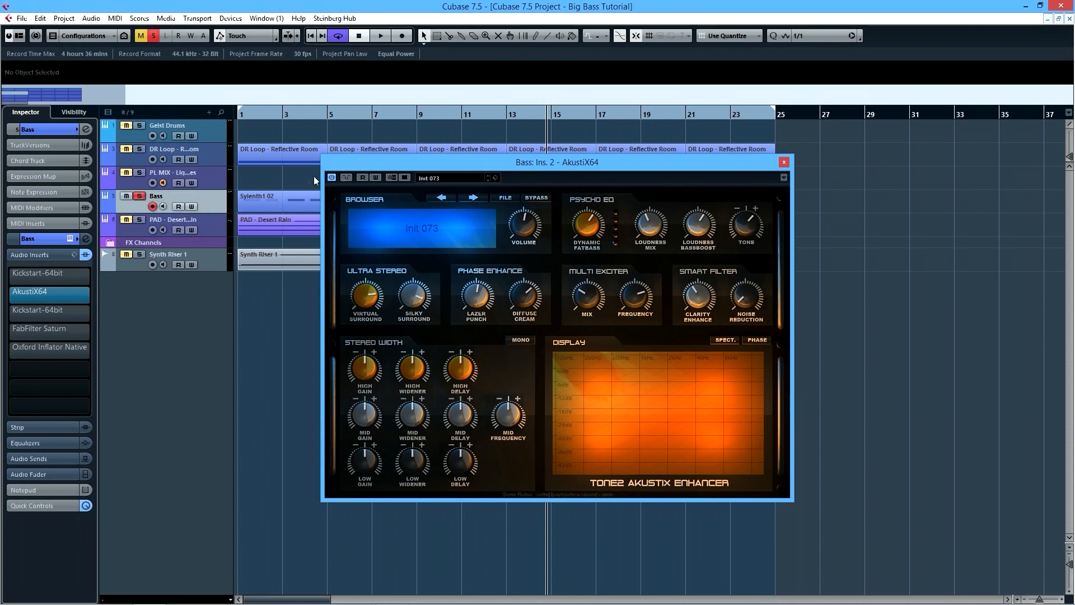
Switch AkustiX to the Enhance general medium settings, and activate and open both Kickstart inserts on the bass track.
click(390, 177)
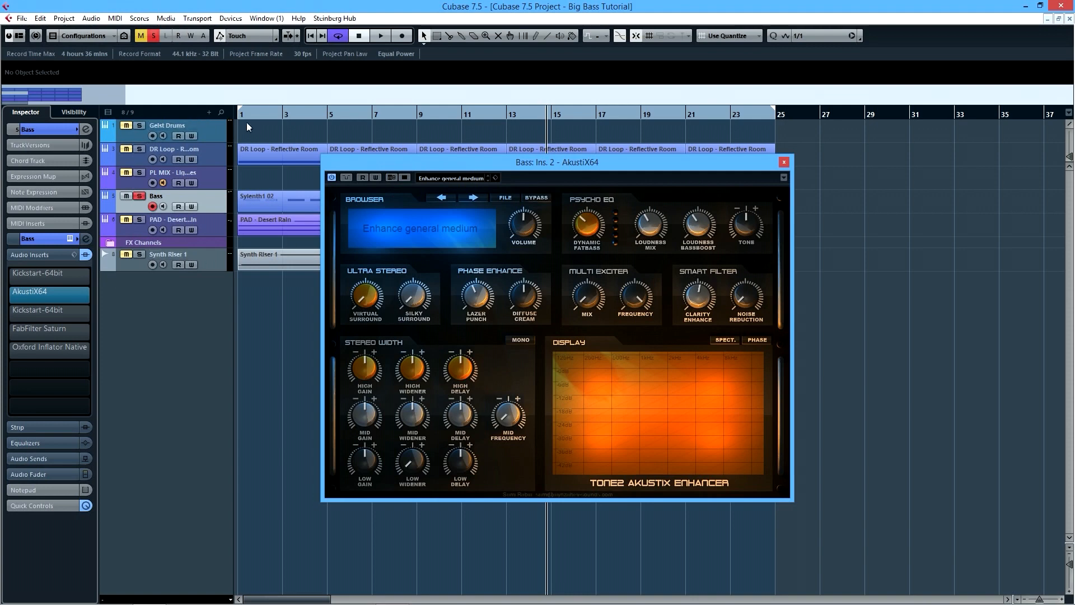
click(15, 280)
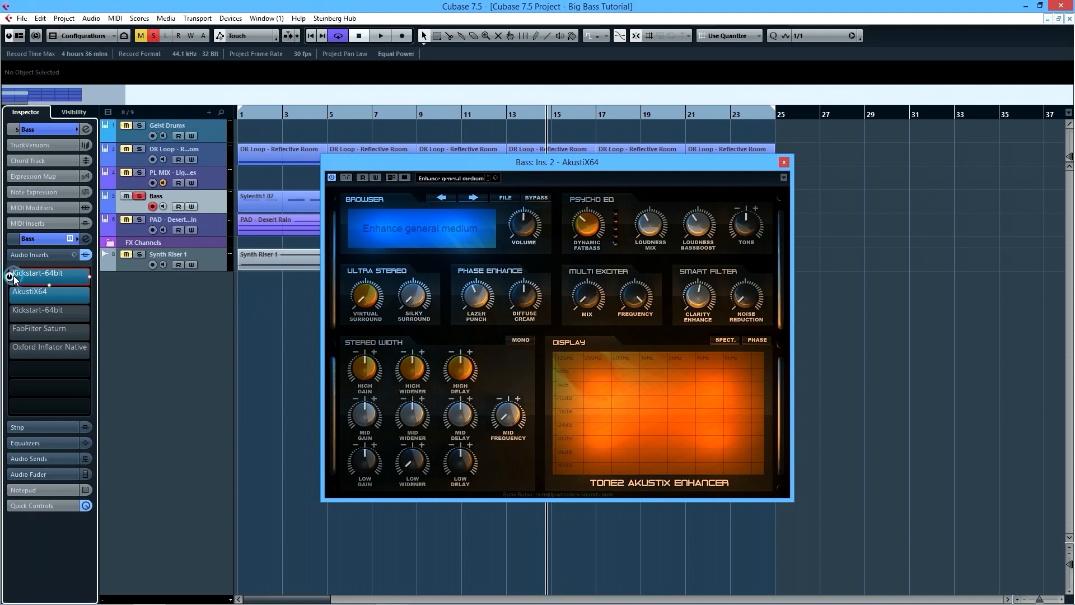
click(14, 316)
click(32, 312)
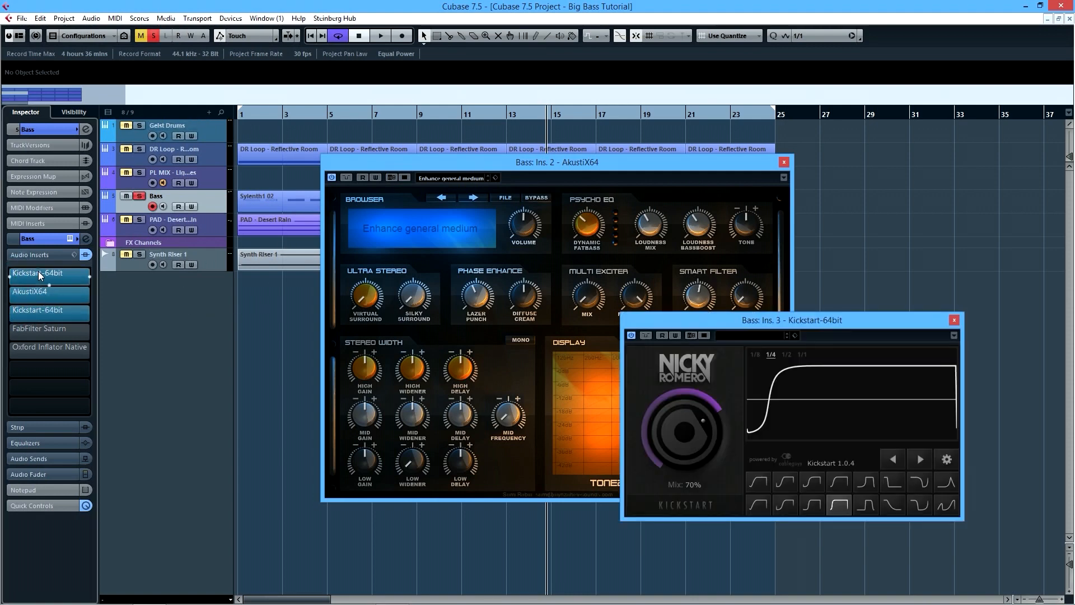
click(38, 274)
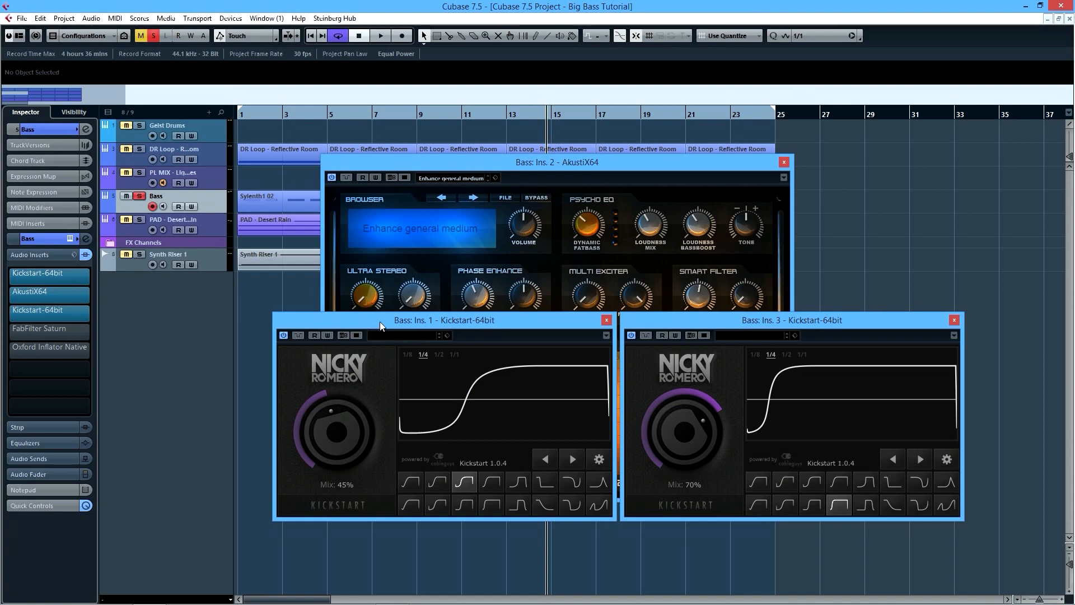
Audition the first Kickstart's sidechain effect at 45% and 98% Mix, and set its Mix to 42%.
key(space)
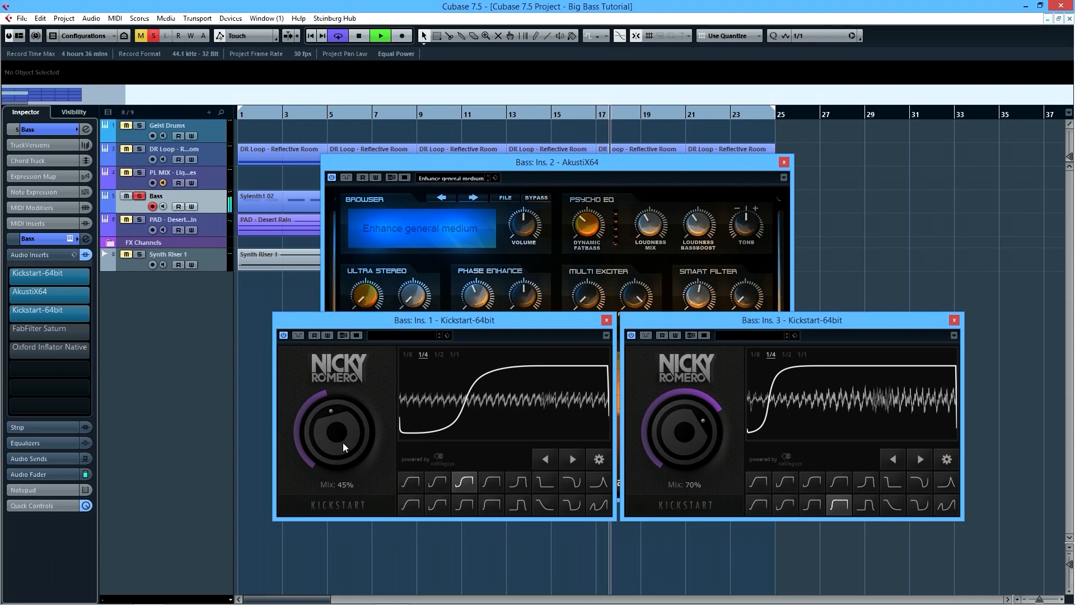
key(space)
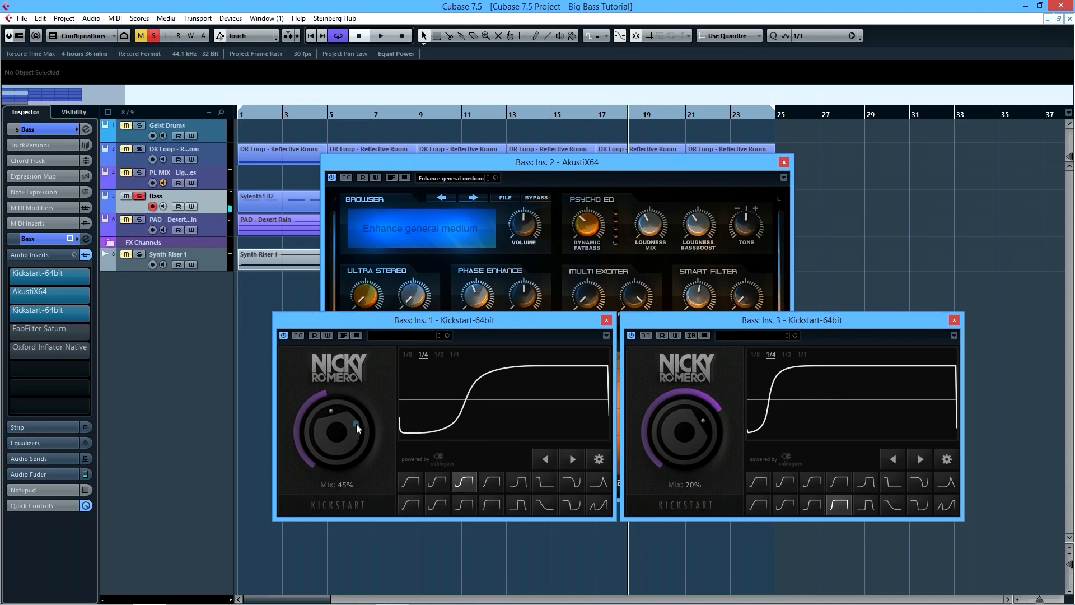
key(space)
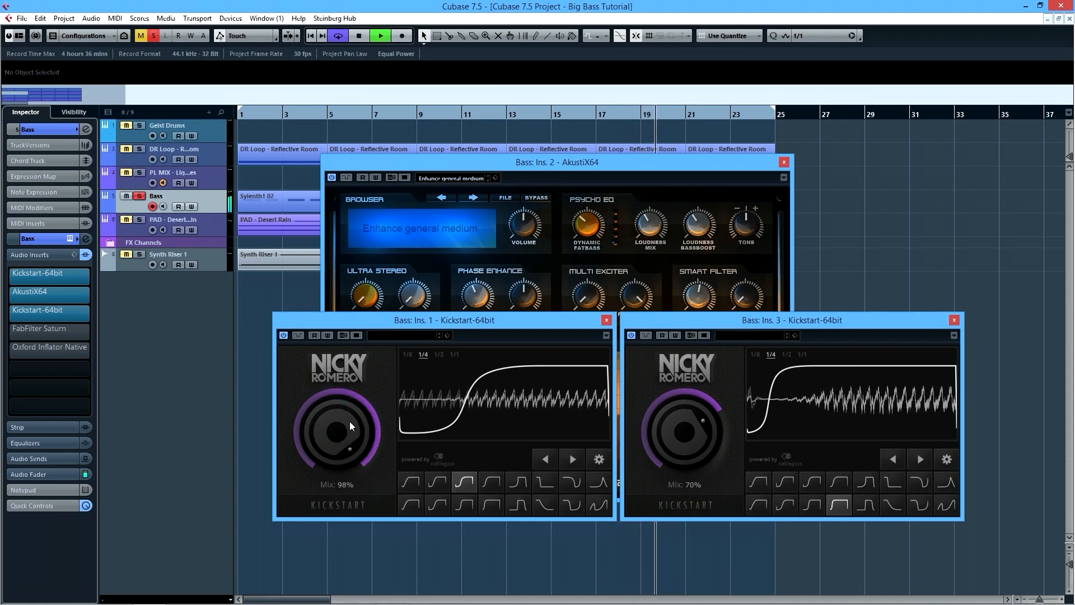
key(space)
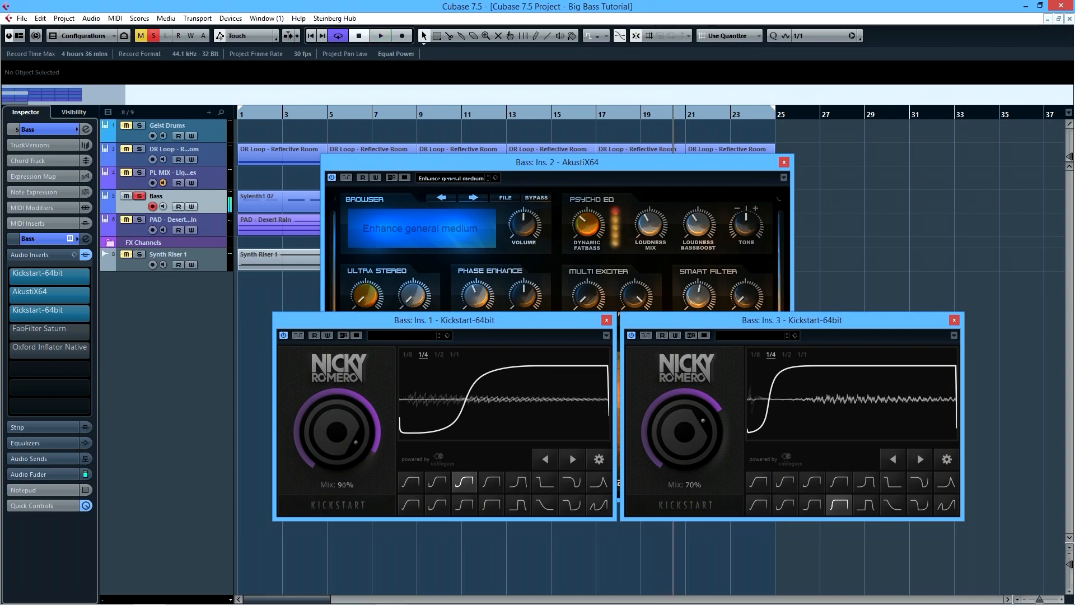
drag(343, 416, 342, 465)
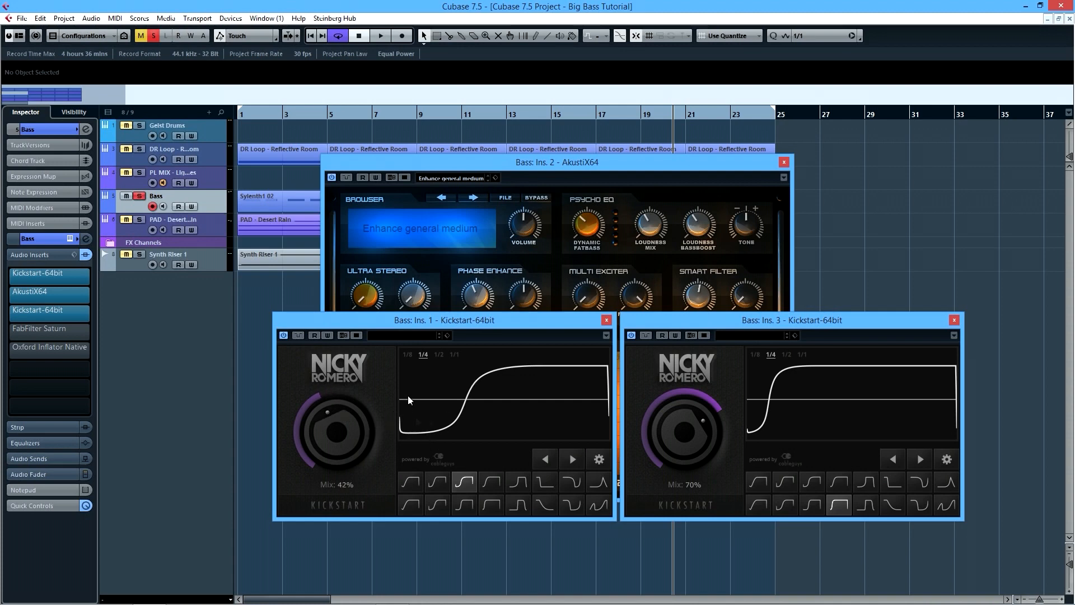
key(space)
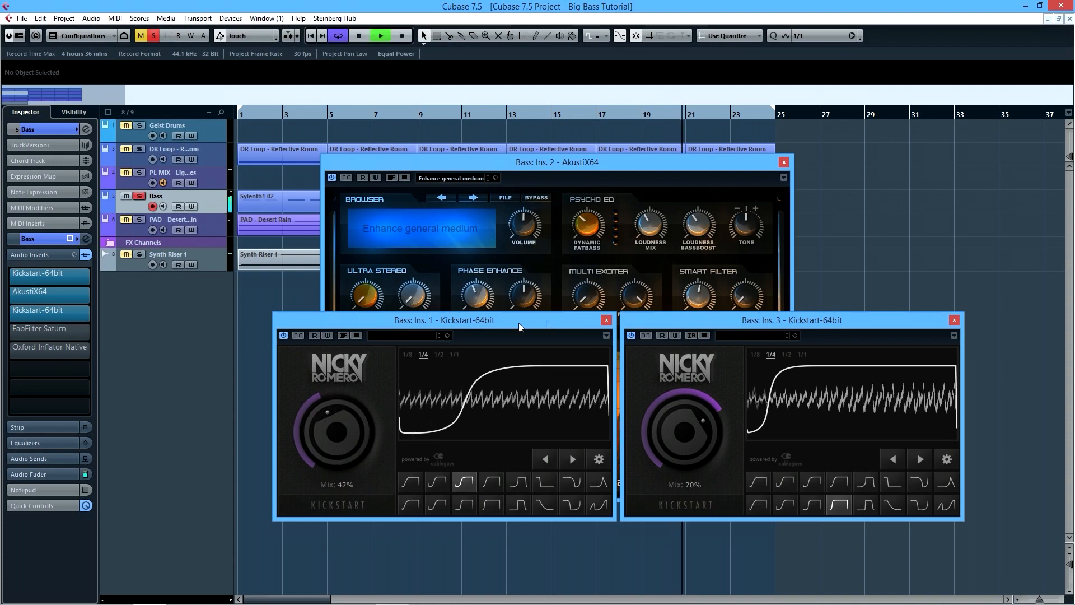
key(space)
Open the bass track's FabFilter Saturn insert and choose the Big Bass Beat bM preset from the Mastering category.
click(23, 329)
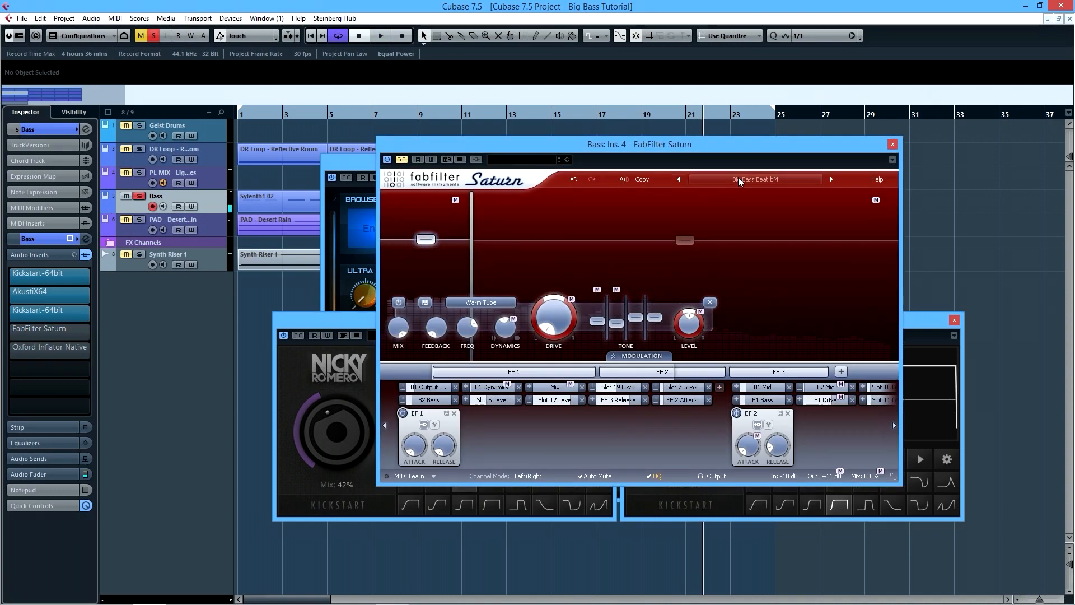
click(766, 180)
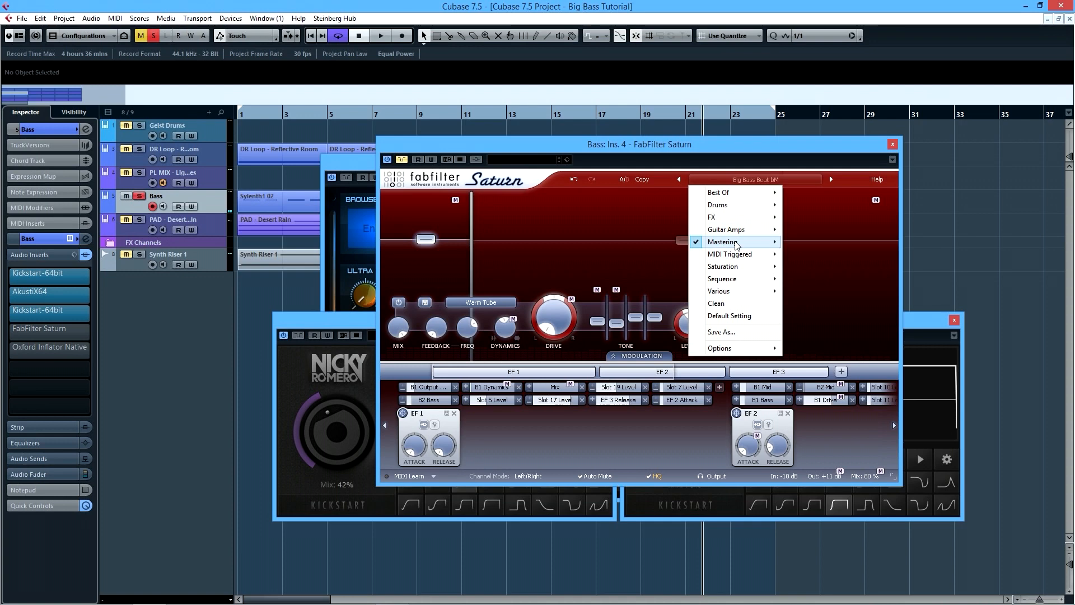
mouse_move(740, 242)
click(810, 244)
Play the bass and compare its sound with Saturn active and bypassed.
key(space)
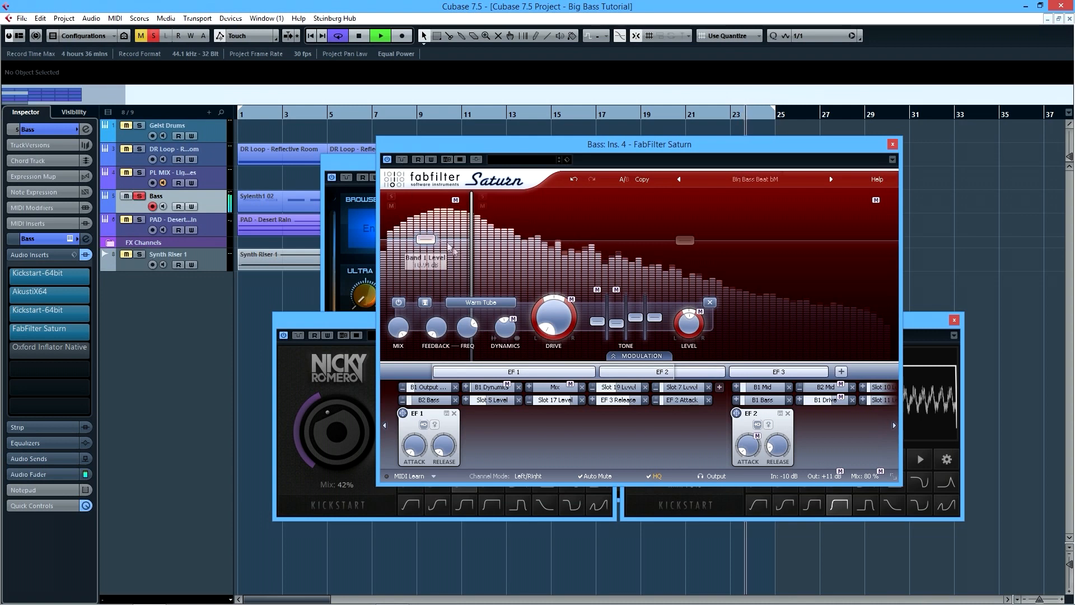
click(403, 160)
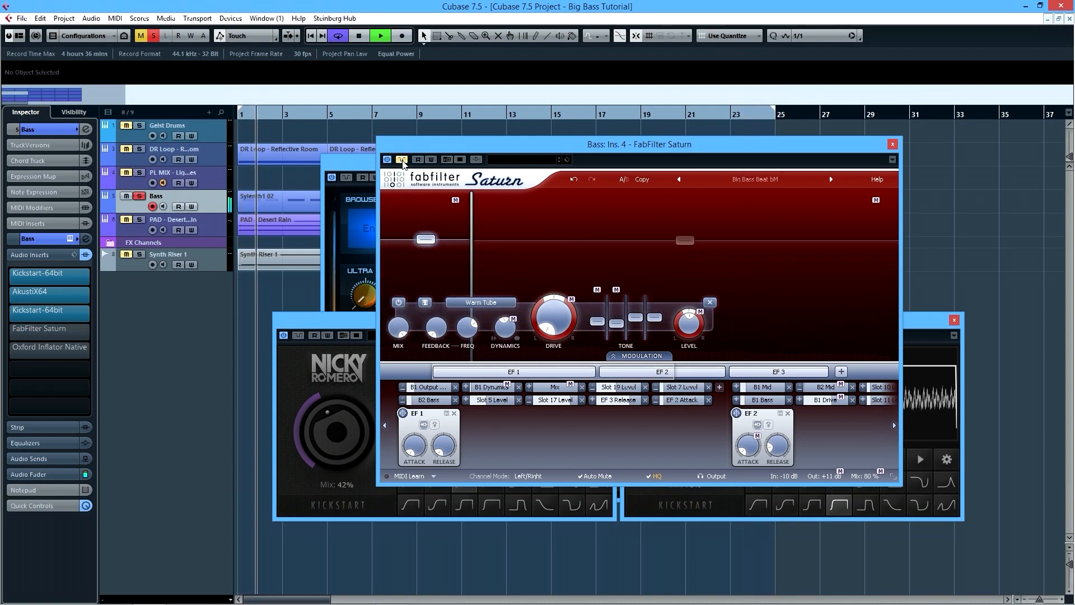
click(403, 160)
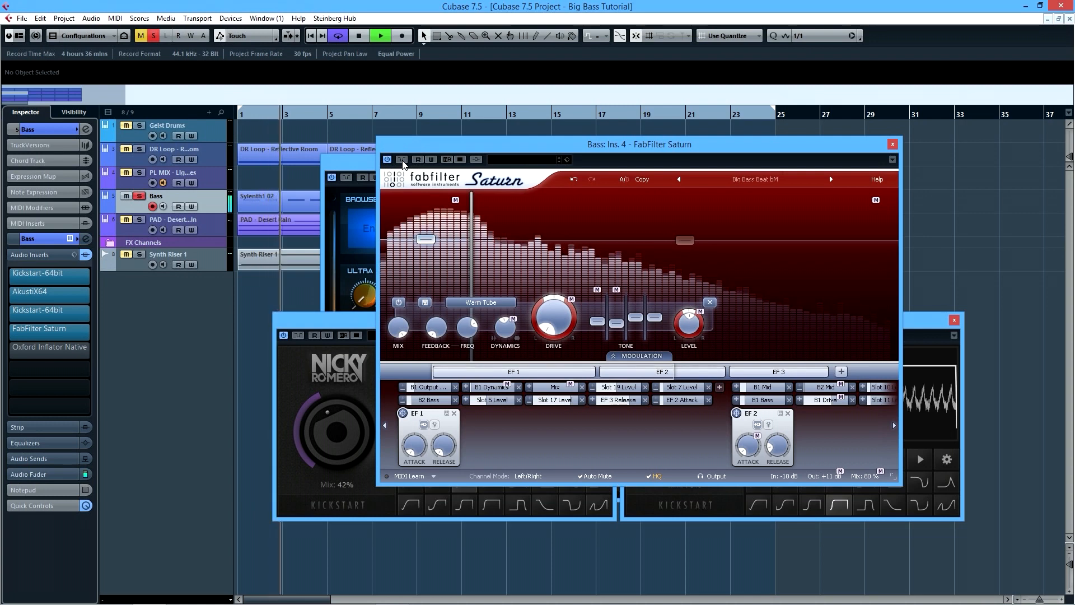
key(space)
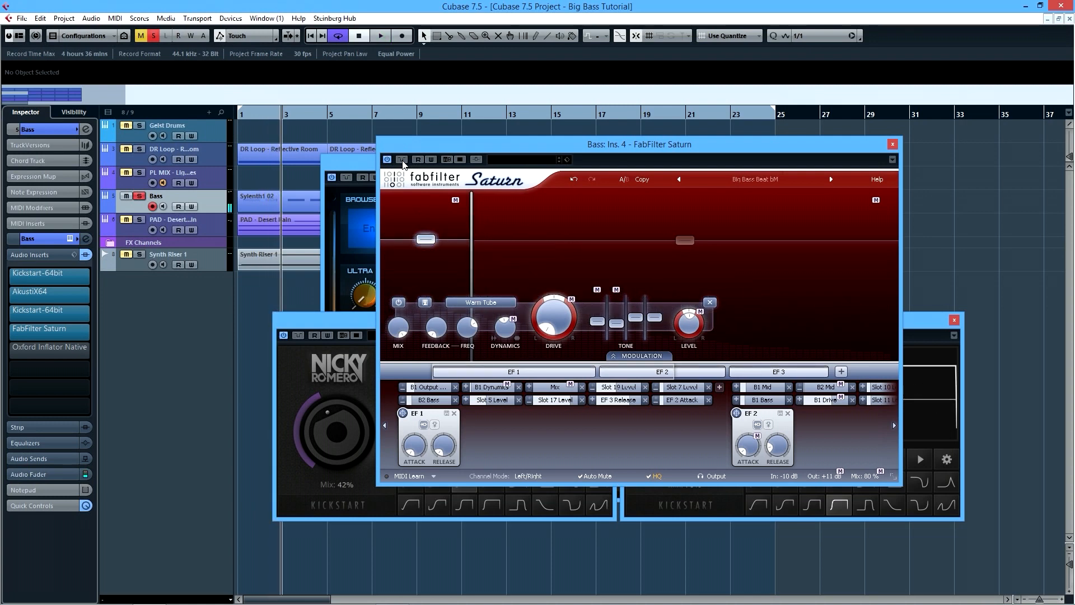
Open and activate the Oxford Inflator on the bass, setting Effect to about 33% and Curve to about +49 during playback.
click(16, 347)
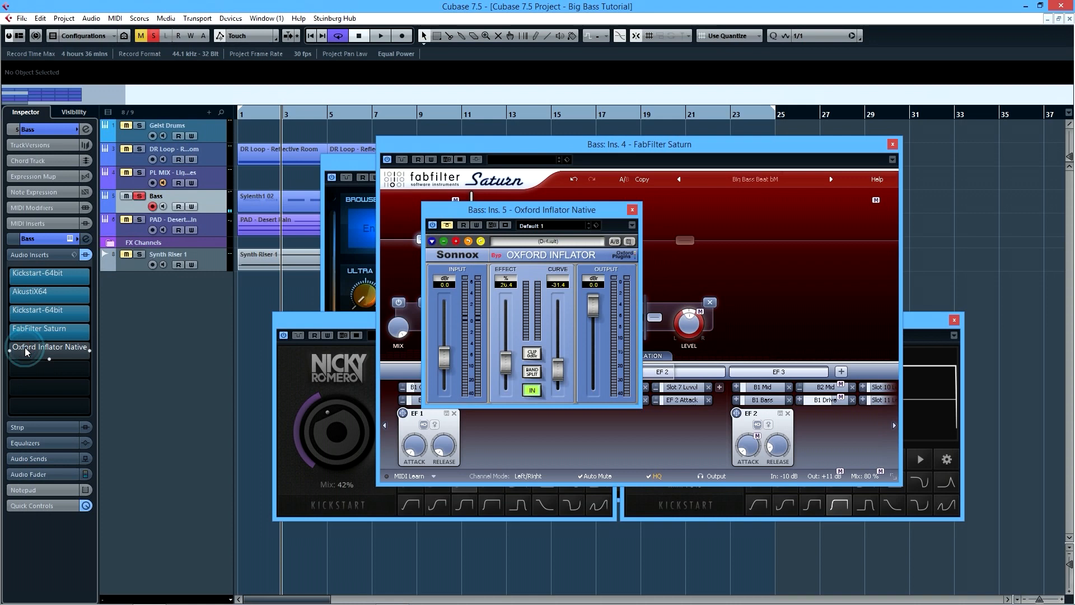
click(447, 225)
key(space)
drag(505, 361, 506, 319)
drag(559, 369, 558, 303)
drag(503, 324, 506, 357)
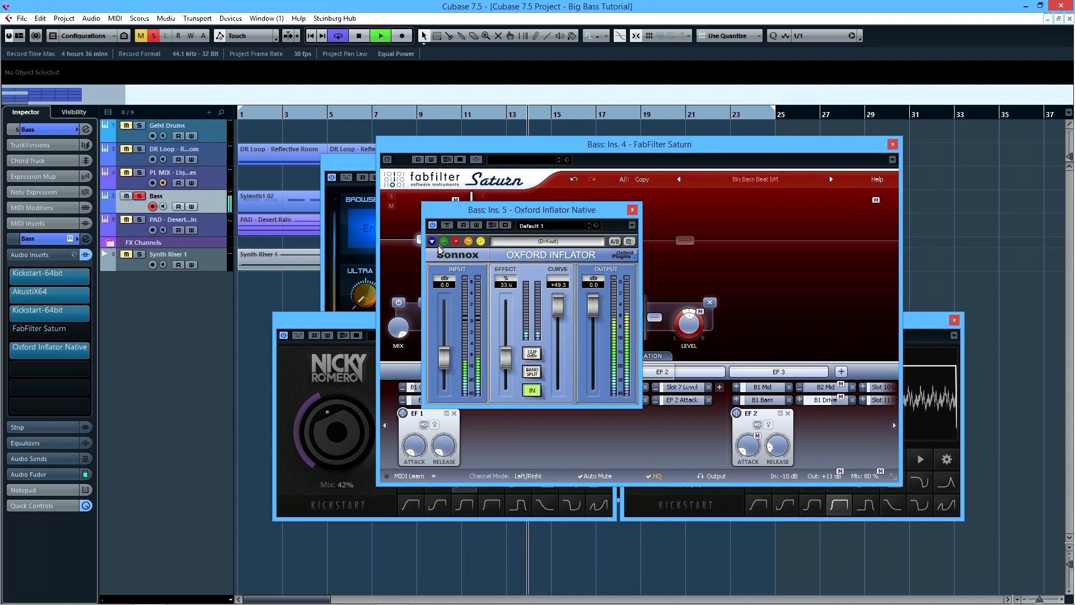
Compare the bass with the Inflator bypassed and active, then lower Curve and slightly readjust Effect before stopping playback.
click(446, 225)
click(447, 226)
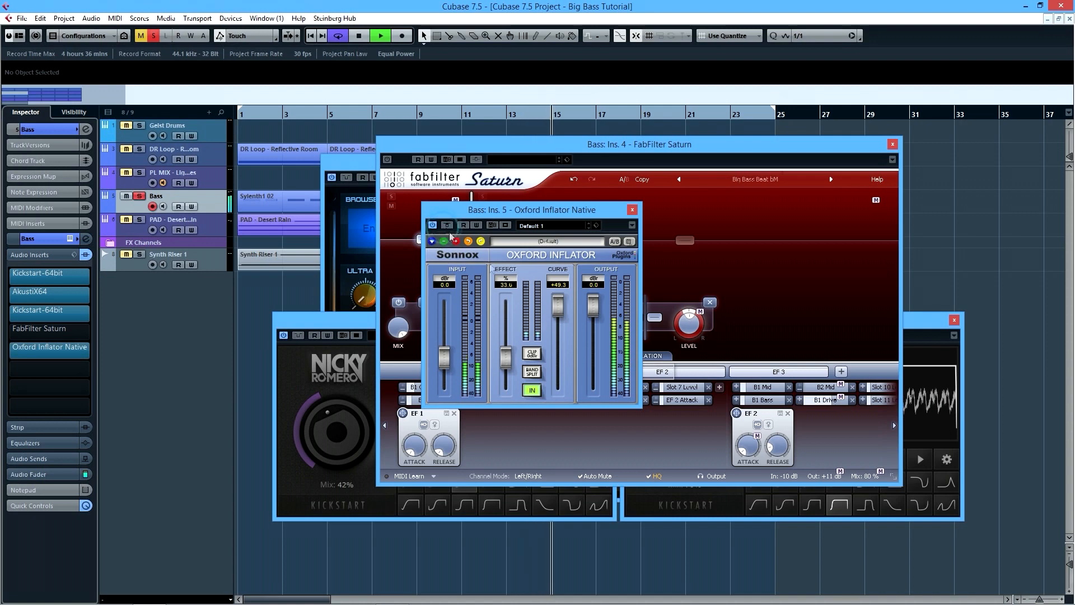
drag(557, 307, 558, 331)
drag(507, 362, 510, 359)
key(space)
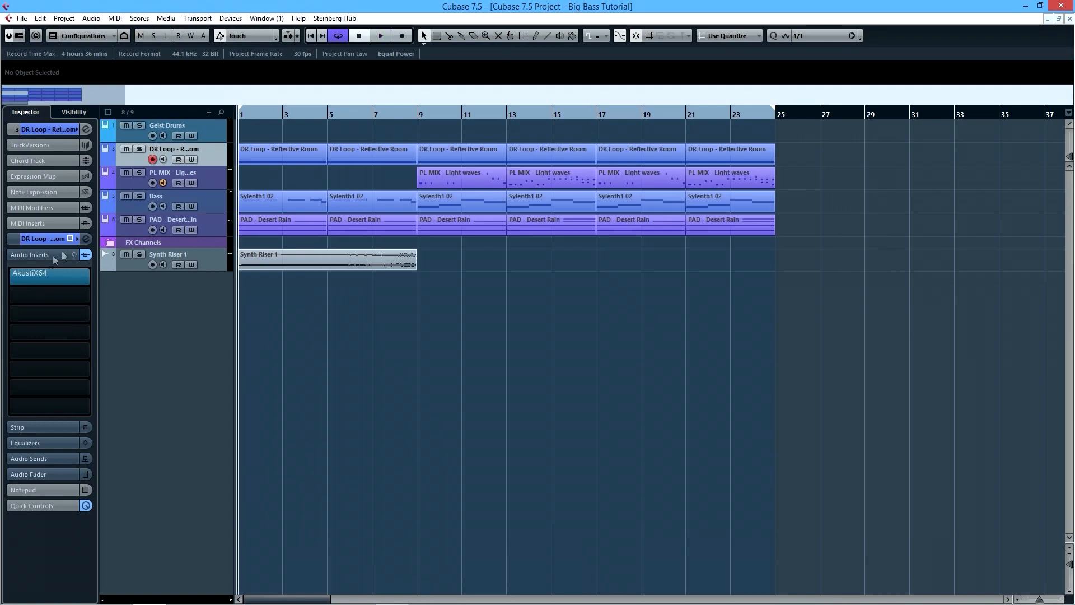
Open AkustiX on the DR Loop track, solo the loop, and compare its playback with the enhancer bypassed and active.
click(33, 271)
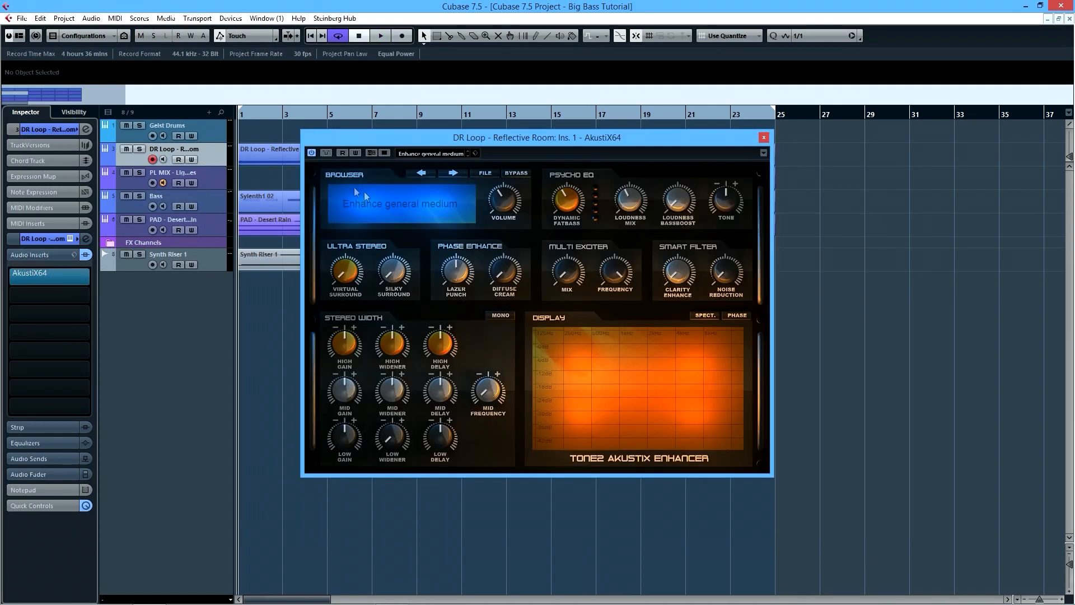
key(s)
key(space)
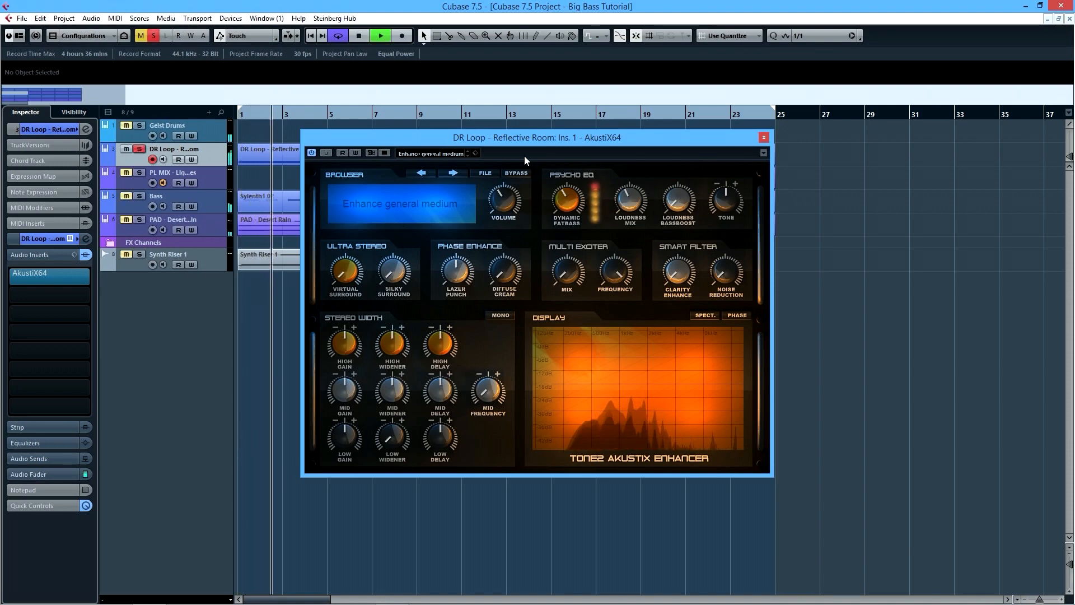
click(327, 152)
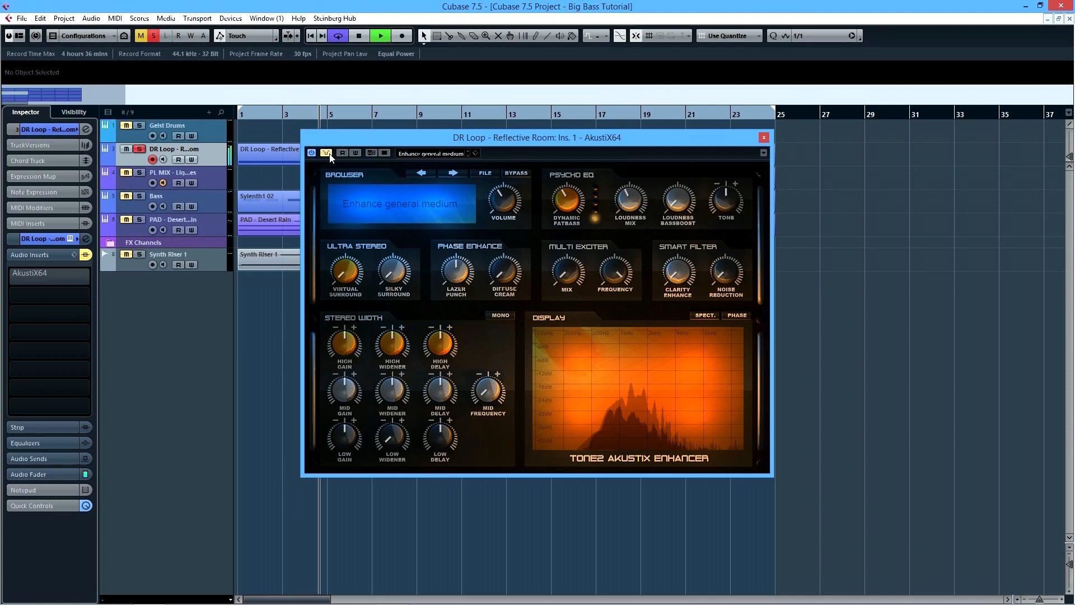
click(329, 154)
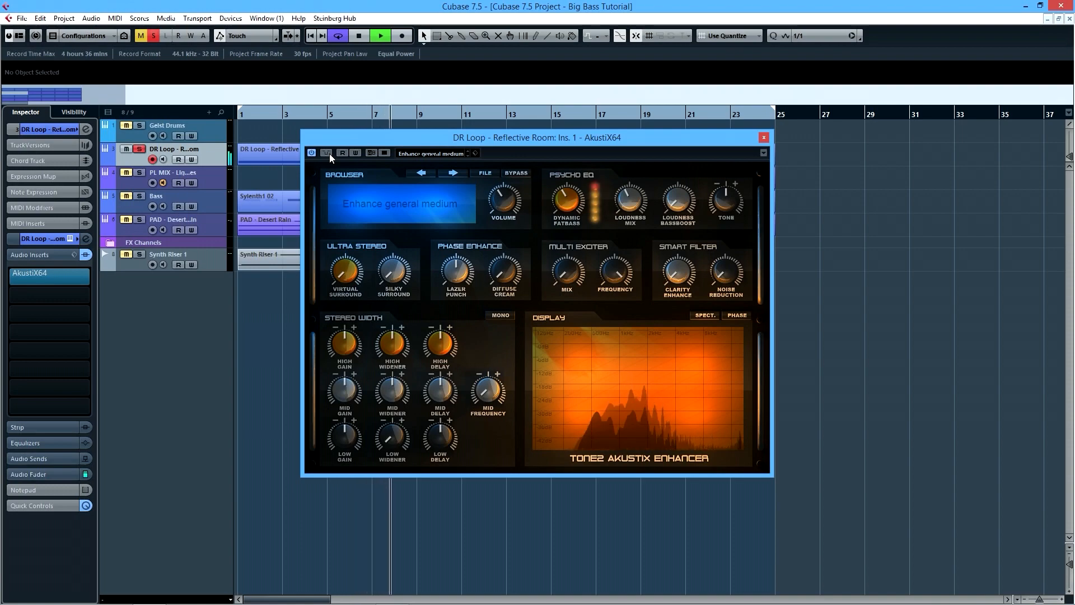
Solo Geist Drums with the loop and compare the MixConsole levels with the loop's AkustiX bypassed and active.
click(140, 127)
key(F3)
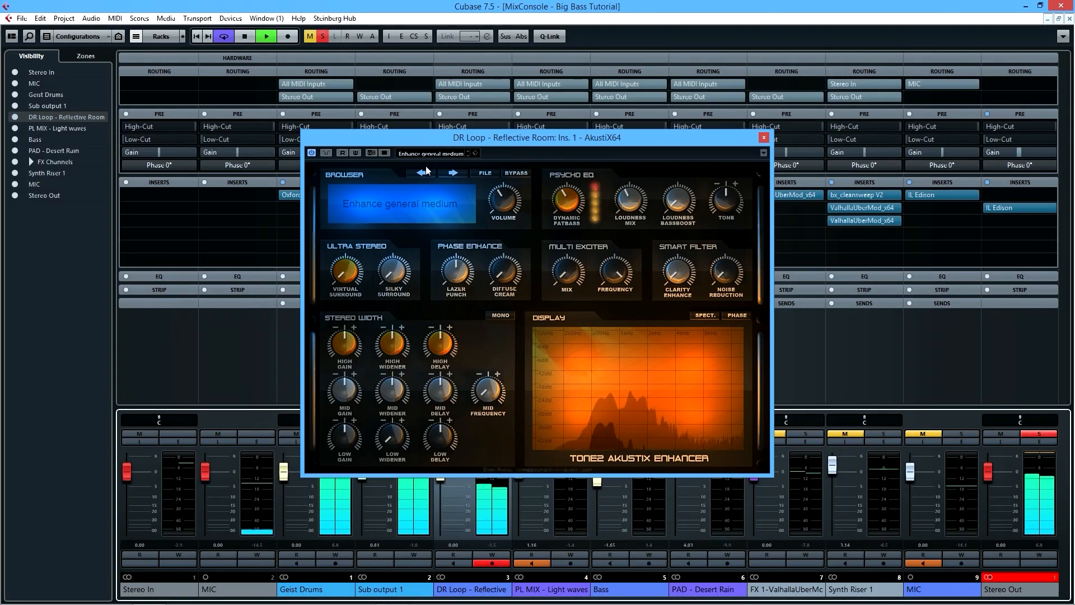
drag(429, 140, 615, 146)
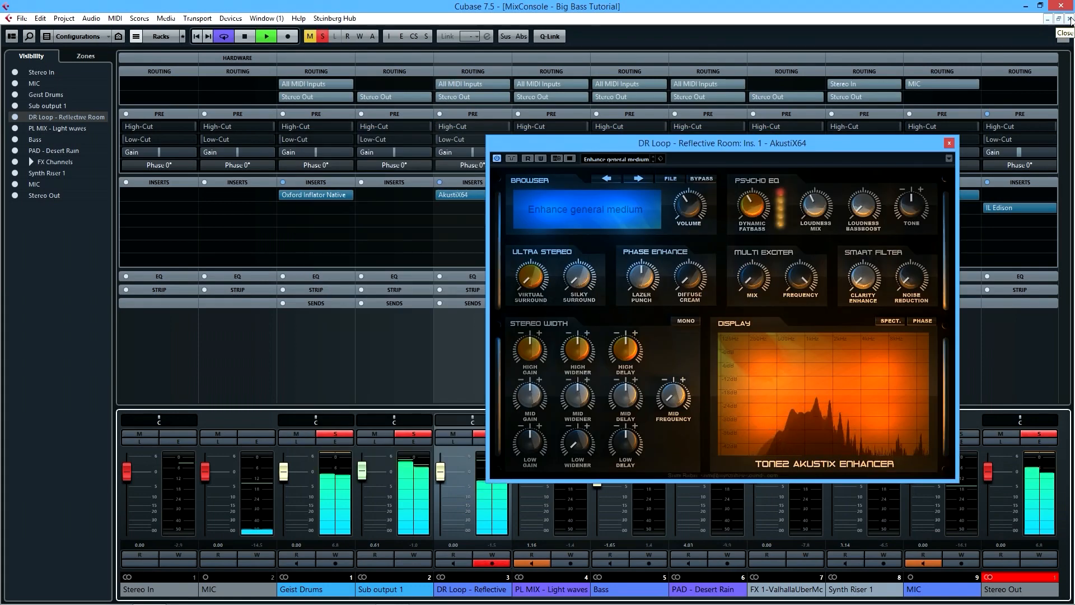
click(512, 159)
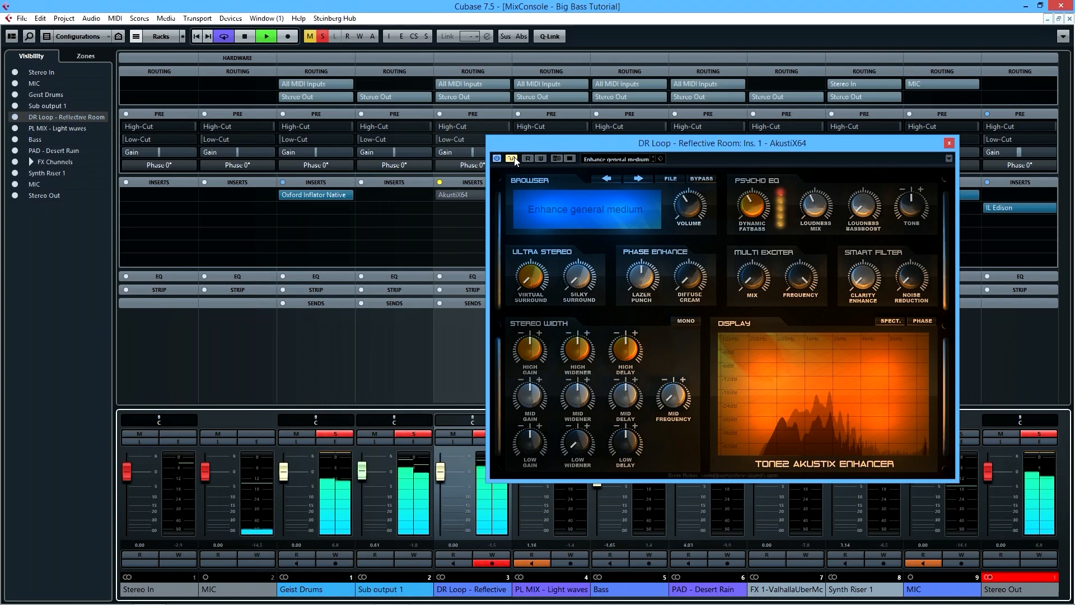
click(512, 159)
key(F3)
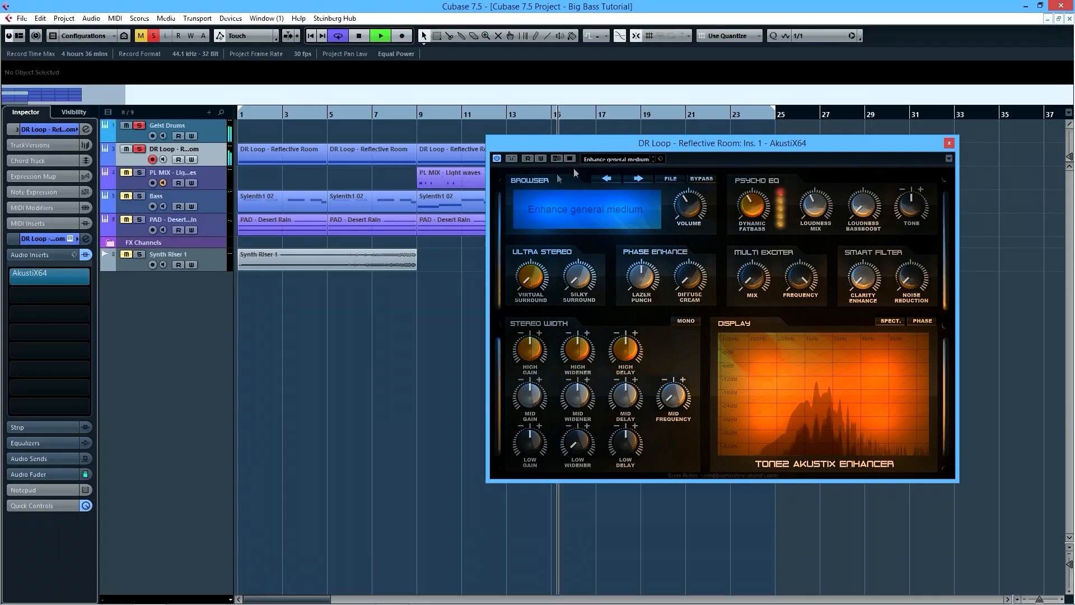
key(space)
Select the PL MIX - Light waves track and move the playback position to bar 9.
mouse_move(647, 287)
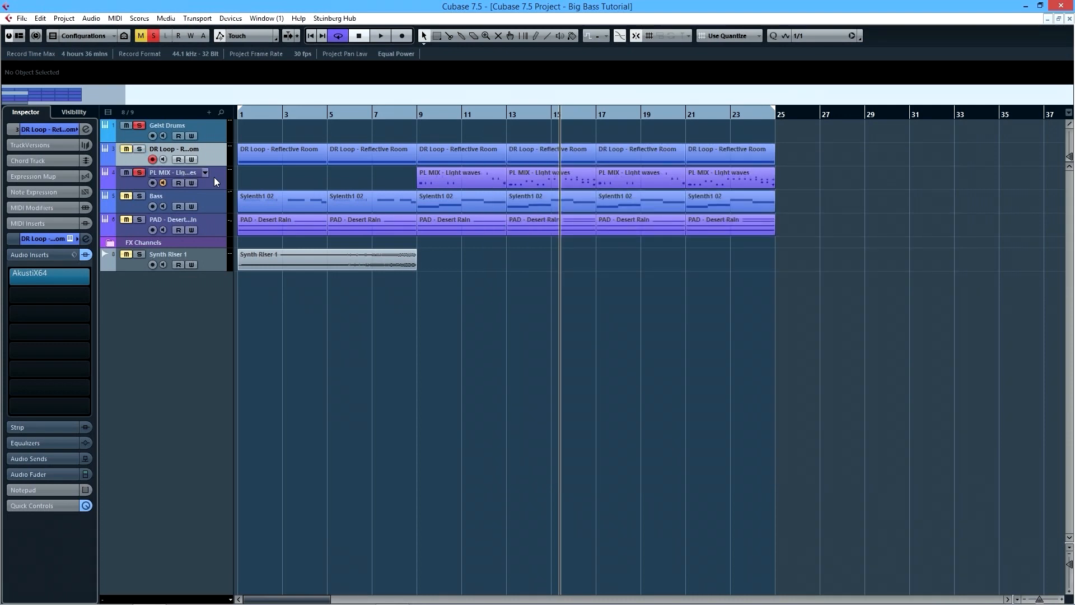
click(214, 177)
click(417, 113)
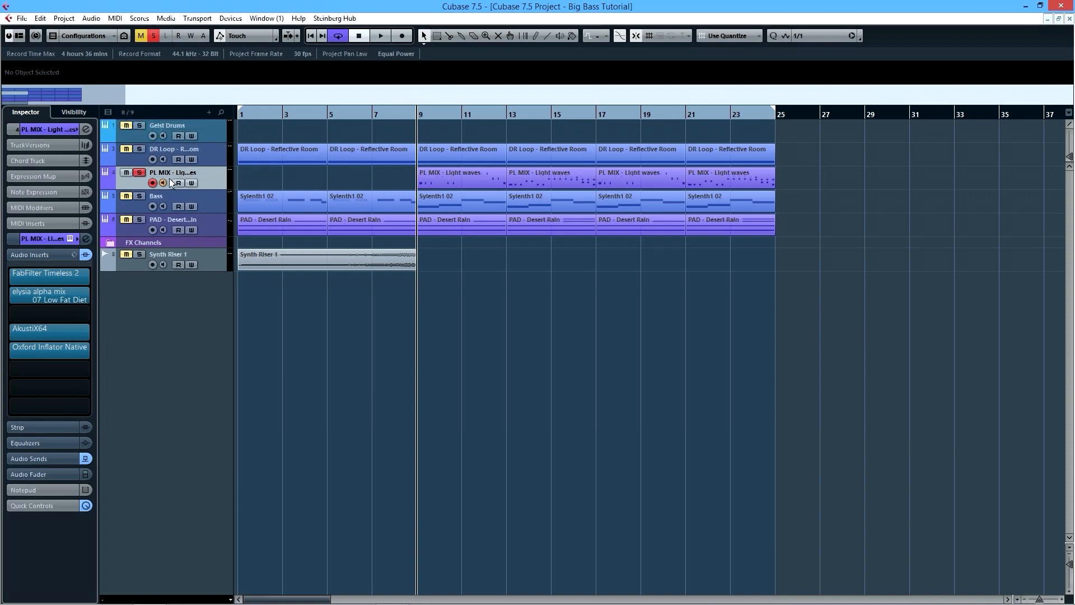
Play PL MIX - Light waves, open its AkustiX insert and compare the sound with the enhancer bypassed and active.
key(space)
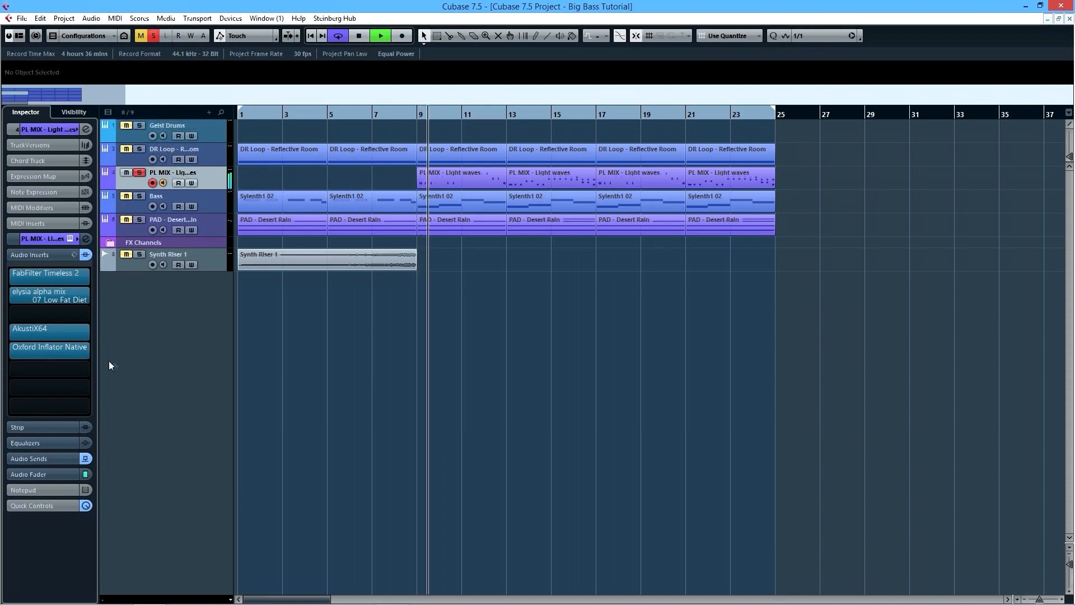
click(43, 329)
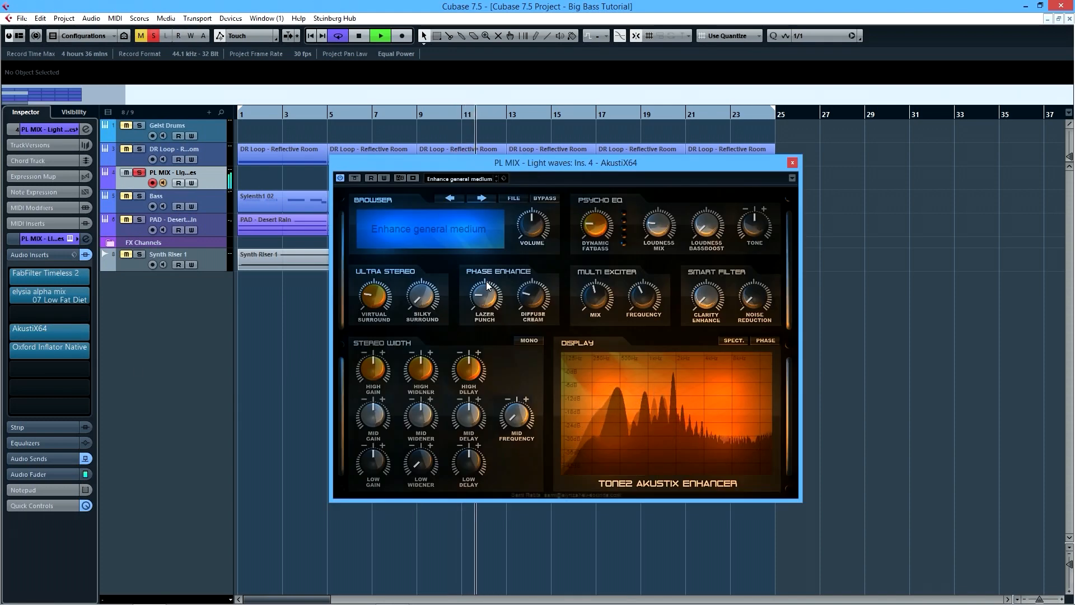
click(355, 179)
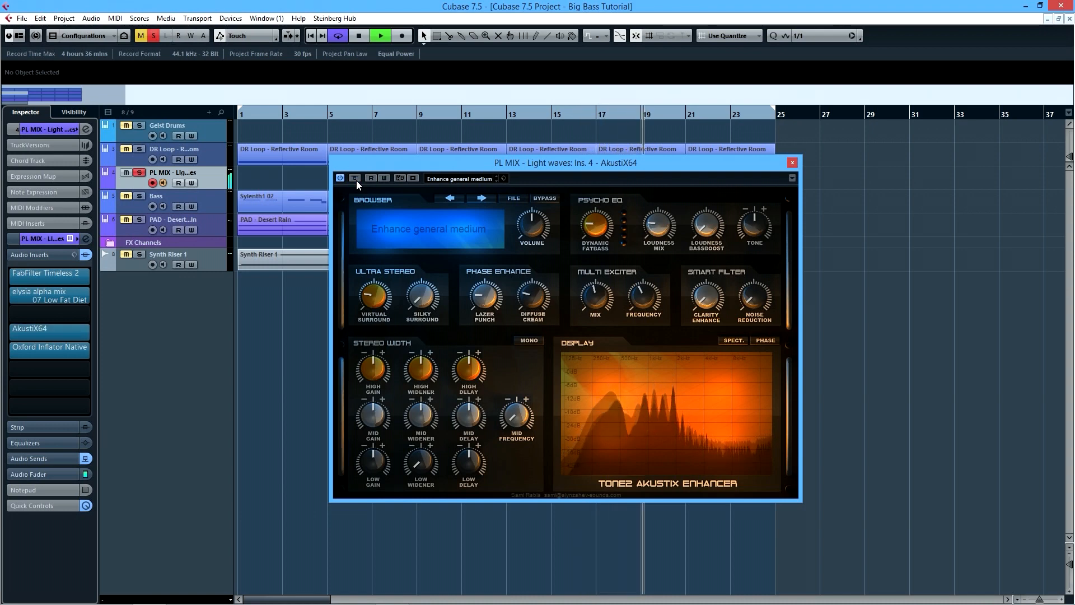
Solo Geist Drums with PL MIX and set the cycle range to the four PL MIX - Light waves parts.
click(140, 126)
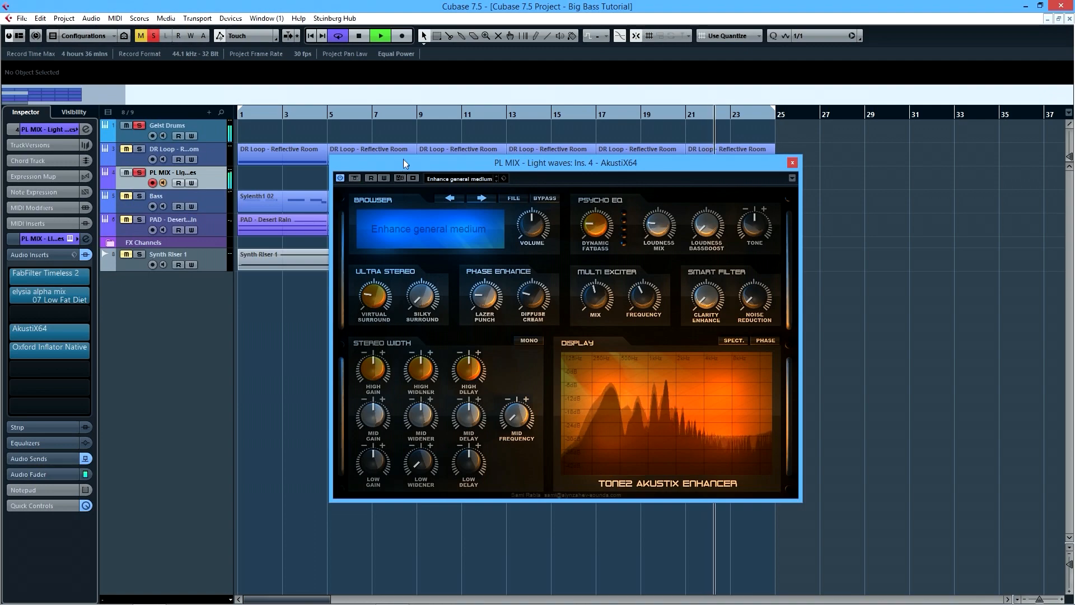
drag(404, 159, 401, 244)
drag(395, 175, 717, 173)
key(p)
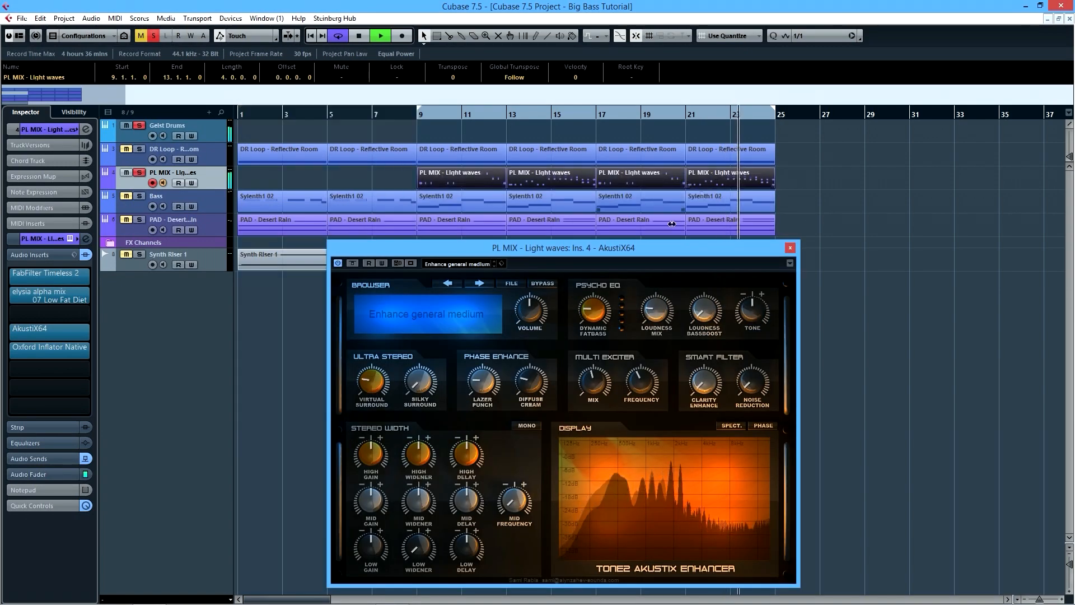
Compare PL MIX together with the drums with AkustiX bypassed and active, then stop playback.
drag(537, 258, 547, 208)
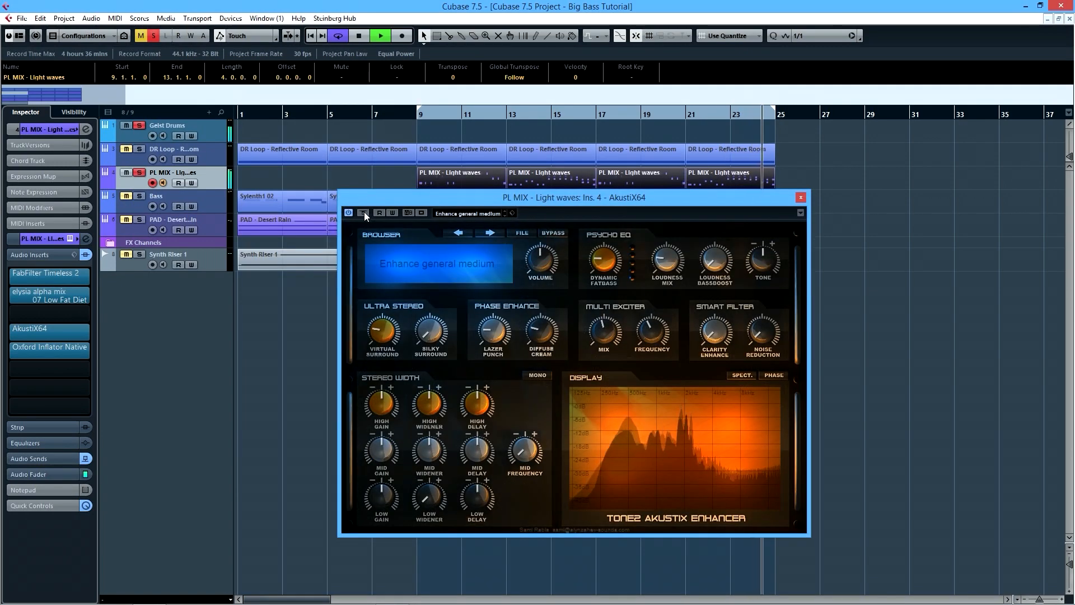
click(364, 212)
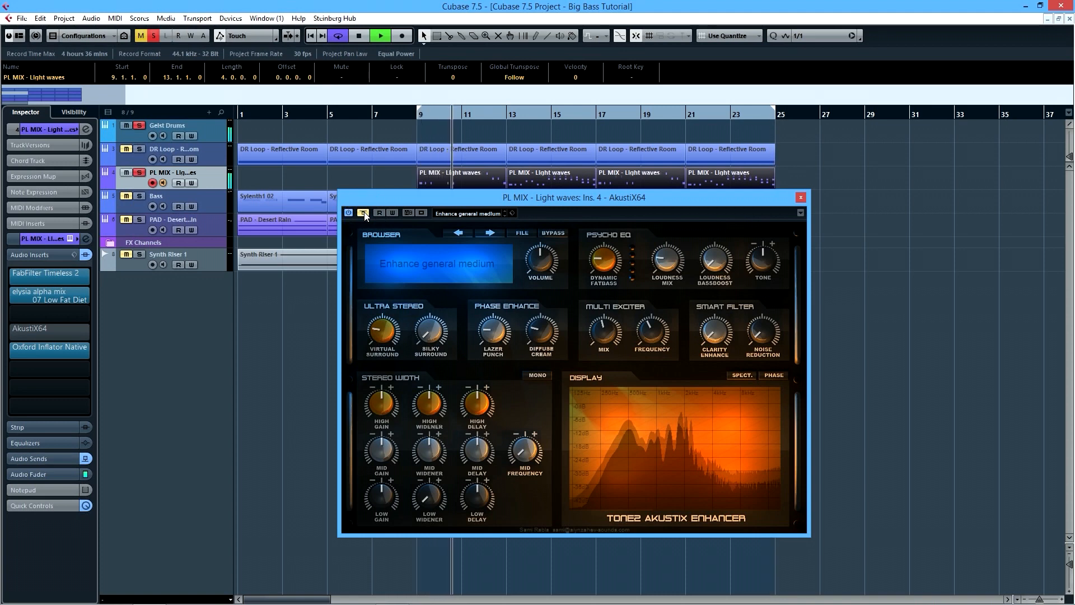
click(363, 213)
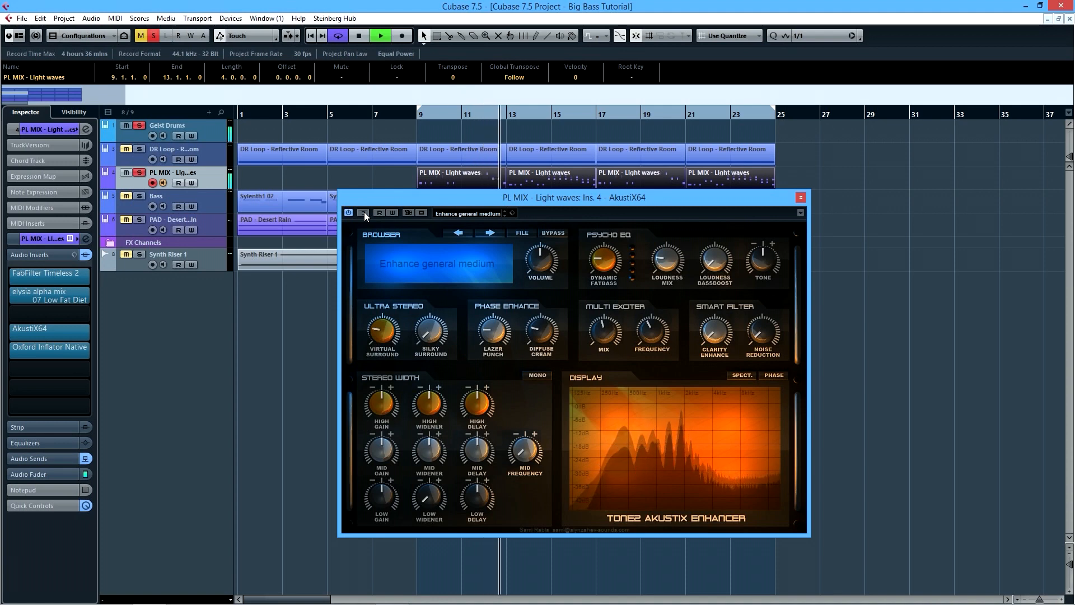
key(space)
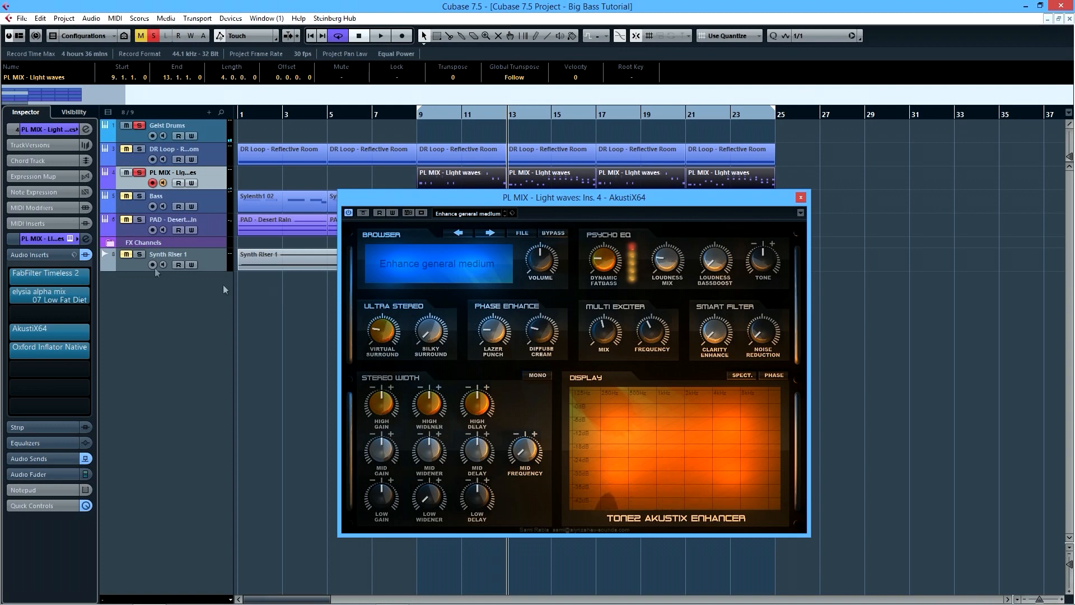
Open FabFilter Timeless 2 on PL MIX and compare playback with the delay bypassed and active.
click(30, 277)
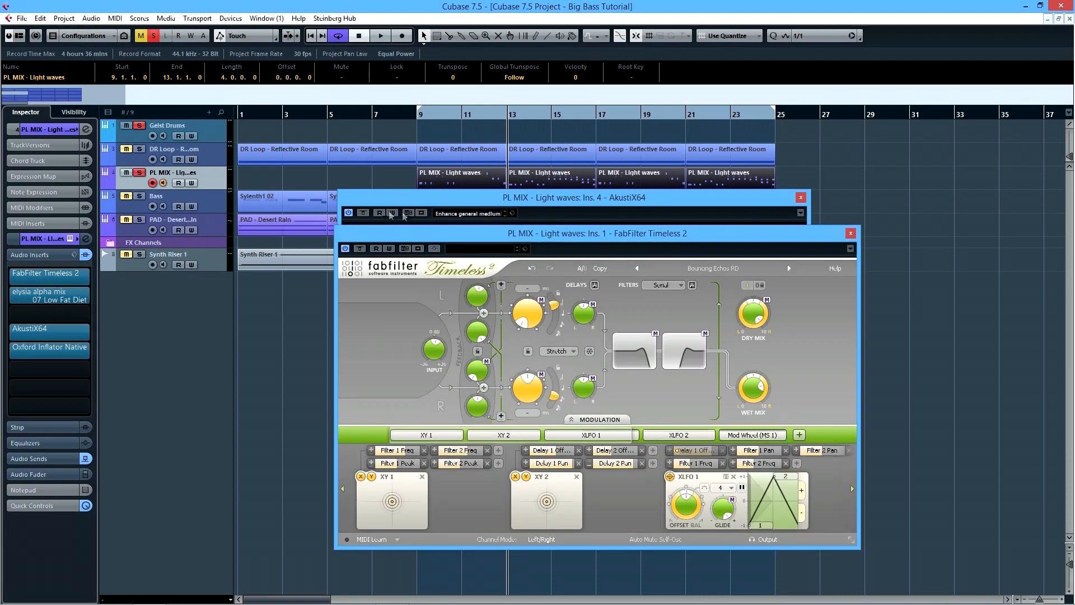
drag(498, 234, 599, 193)
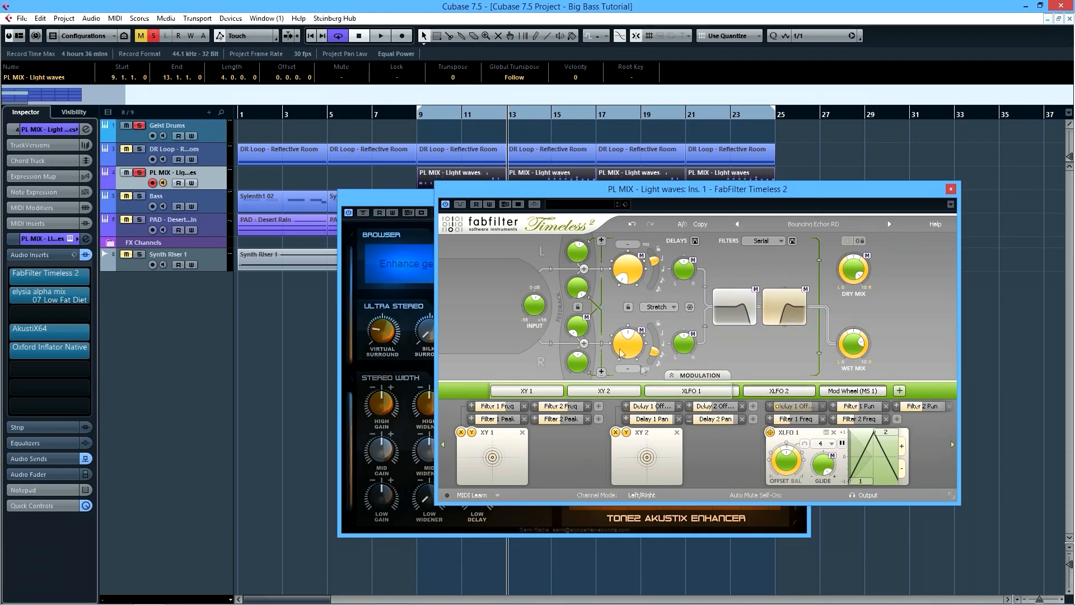
click(812, 224)
click(466, 189)
click(460, 204)
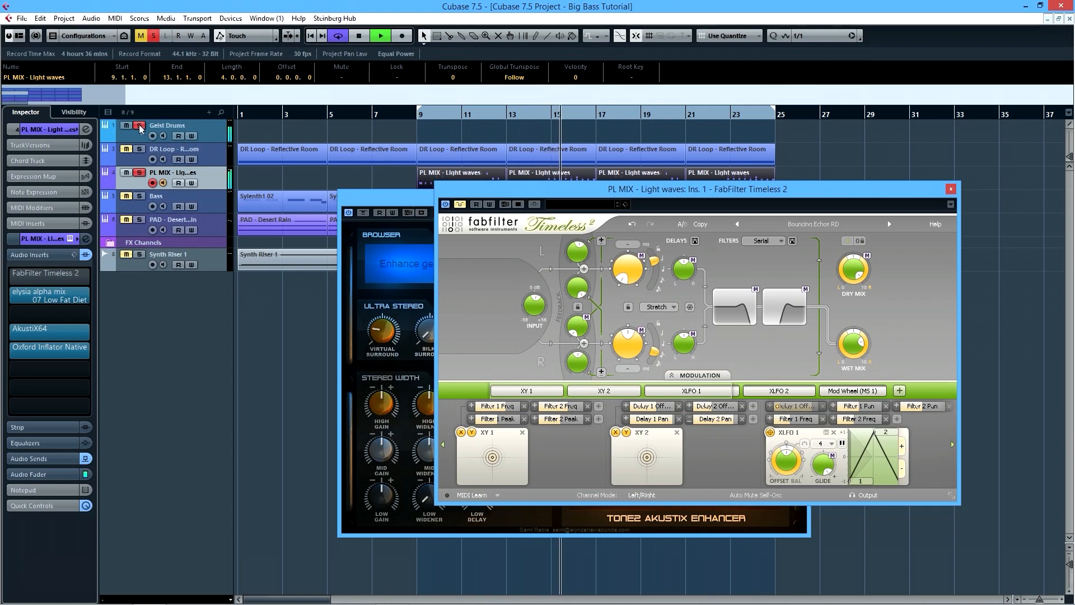
click(461, 205)
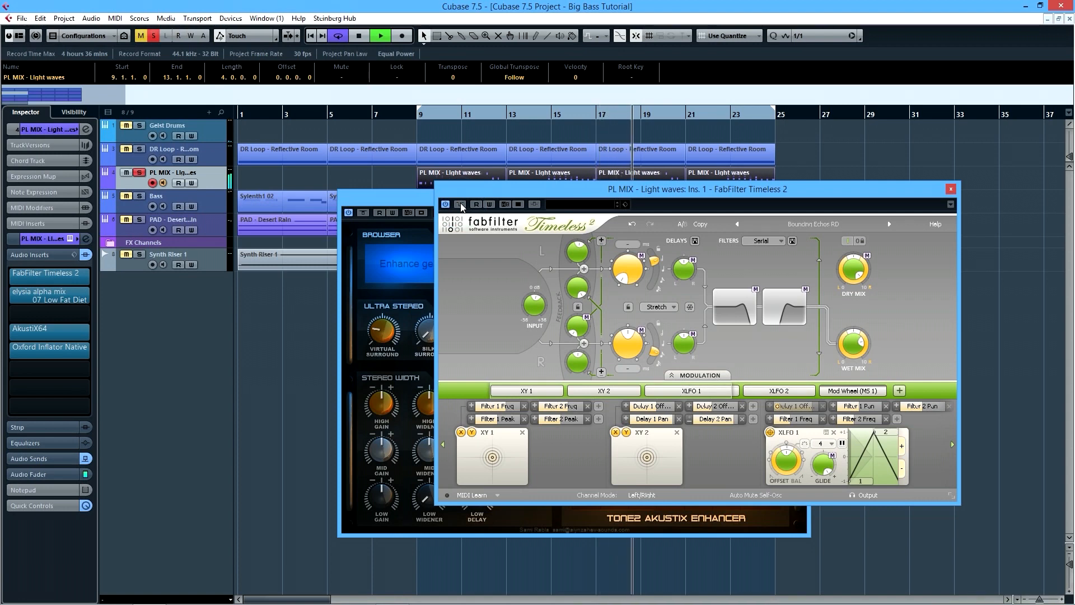
Adjust the Timeless 2 wet level to around -6.02 dB while listening, then stop playback.
mouse_move(856, 345)
drag(858, 338, 859, 330)
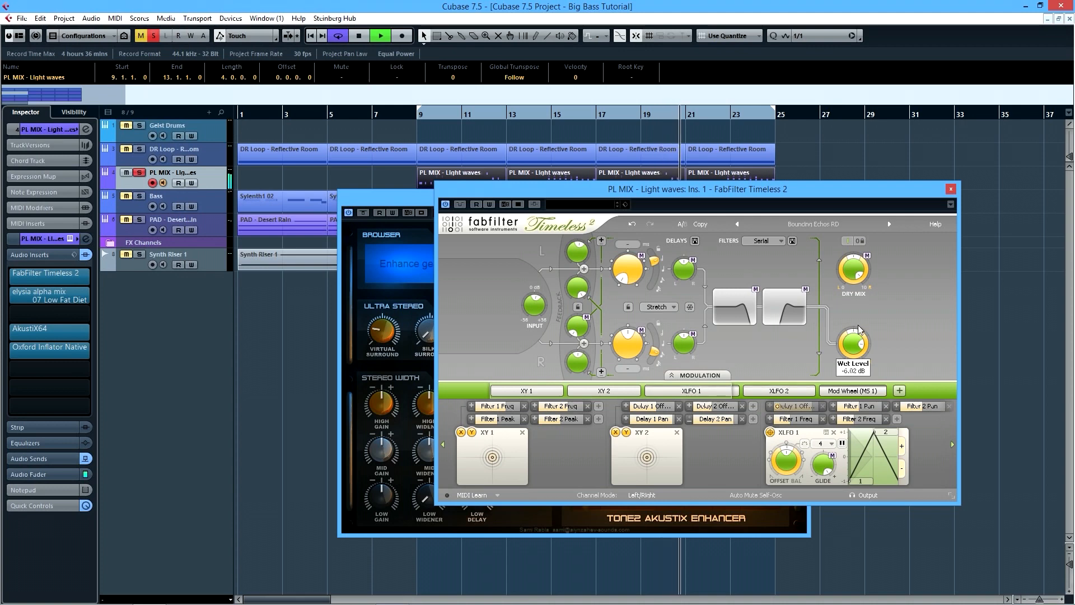
drag(859, 327, 859, 326)
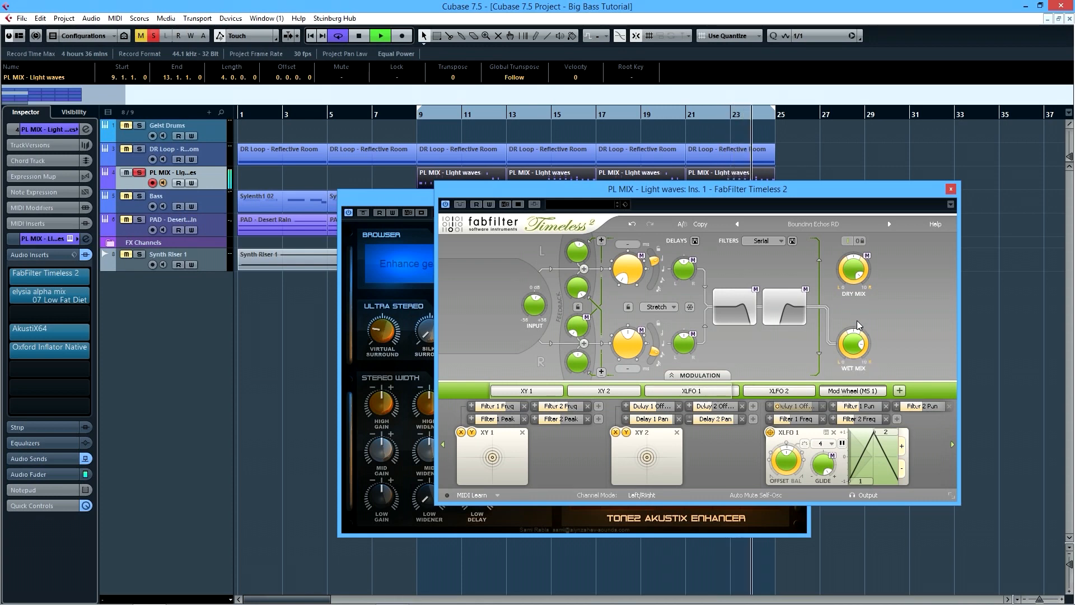
key(space)
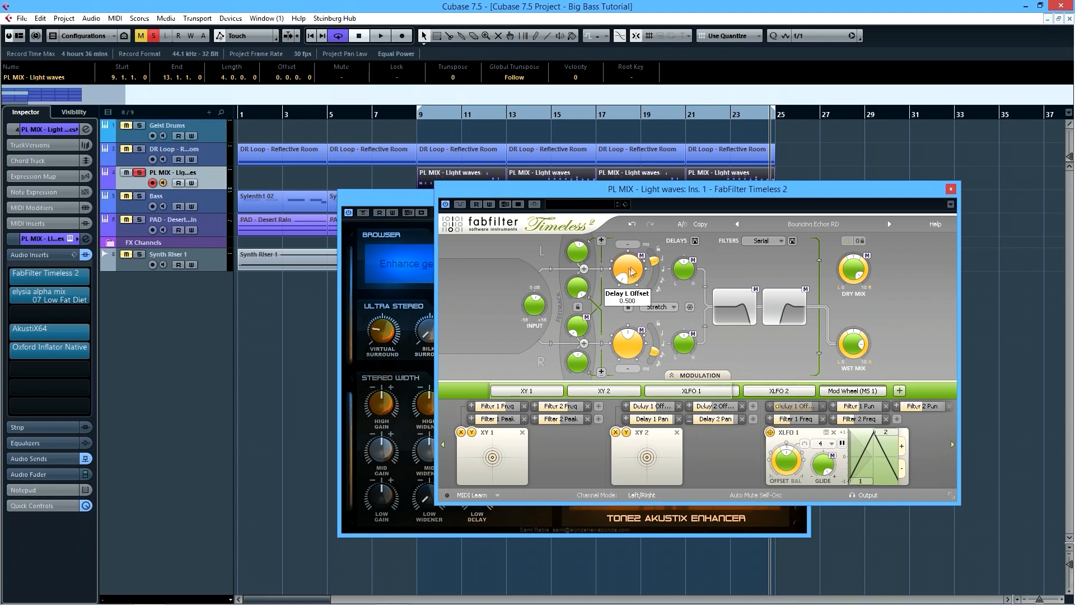
Close Timeless 2, review the elysia alpha mix and Oxford Inflator settings on PL MIX, and close the remaining plug-in windows.
click(950, 190)
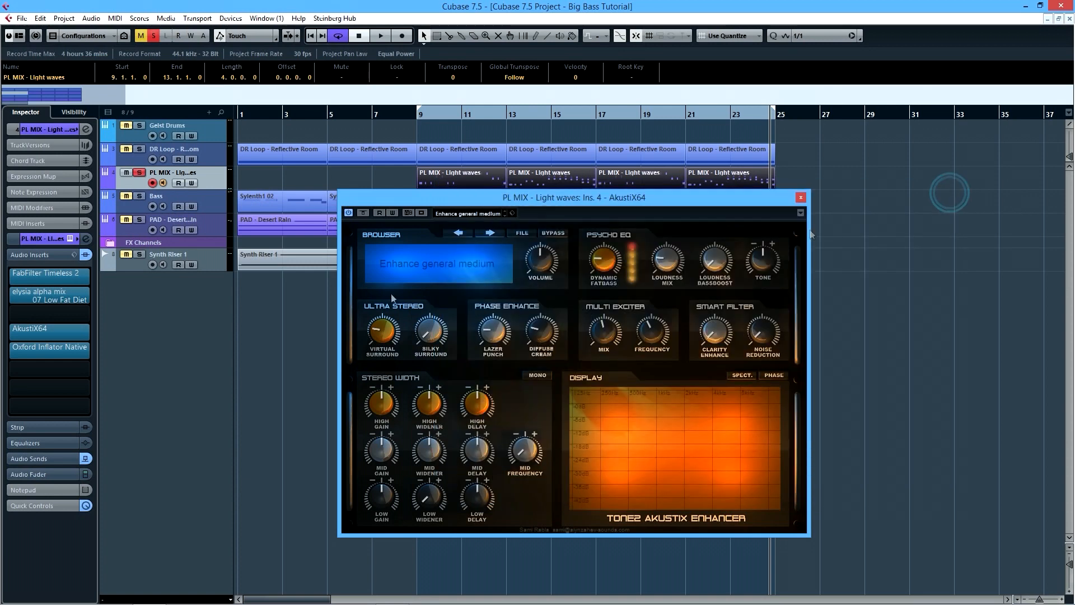
click(65, 304)
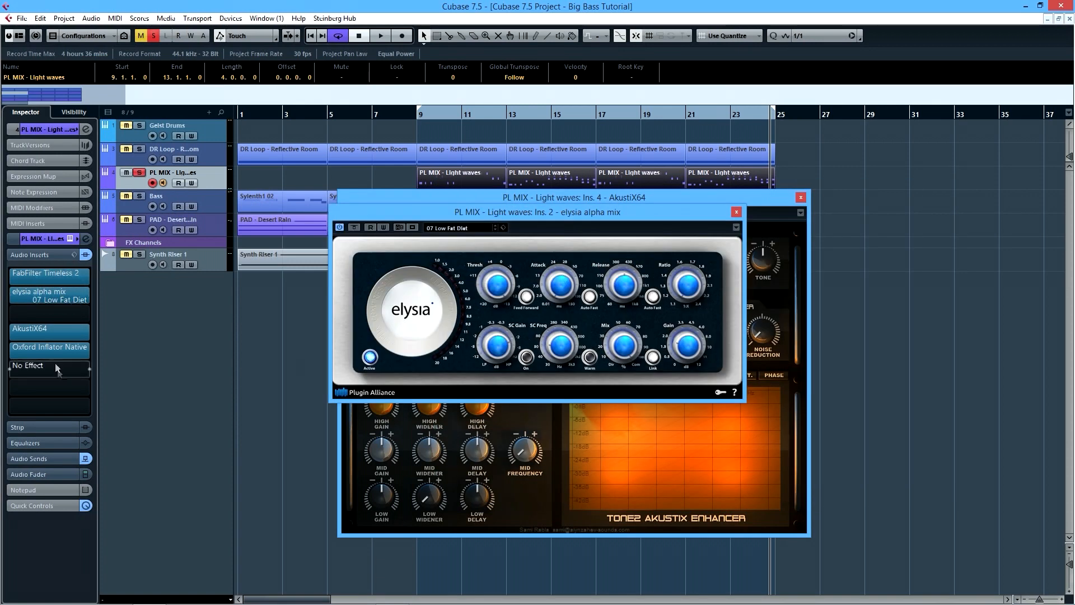
click(39, 349)
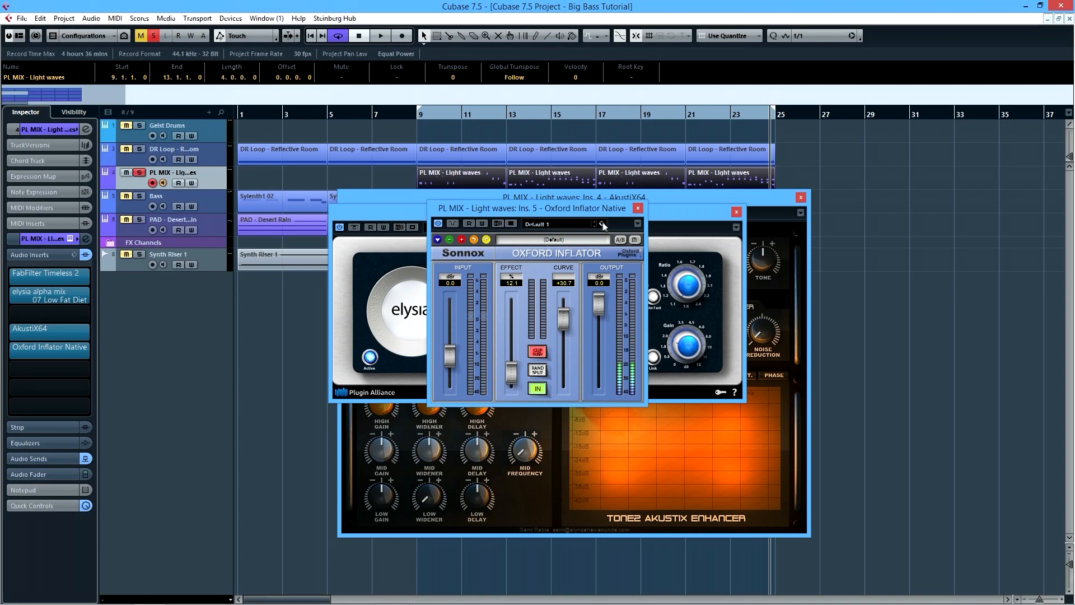
click(637, 209)
click(736, 211)
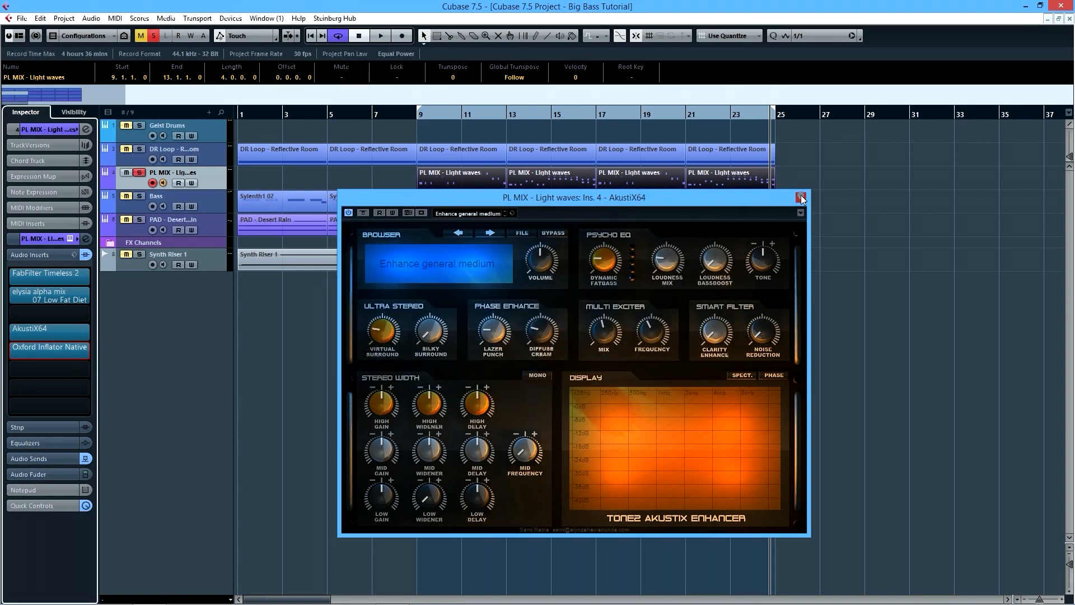
click(801, 197)
Show the audio sends of the PL MIX - Light waves track.
click(133, 231)
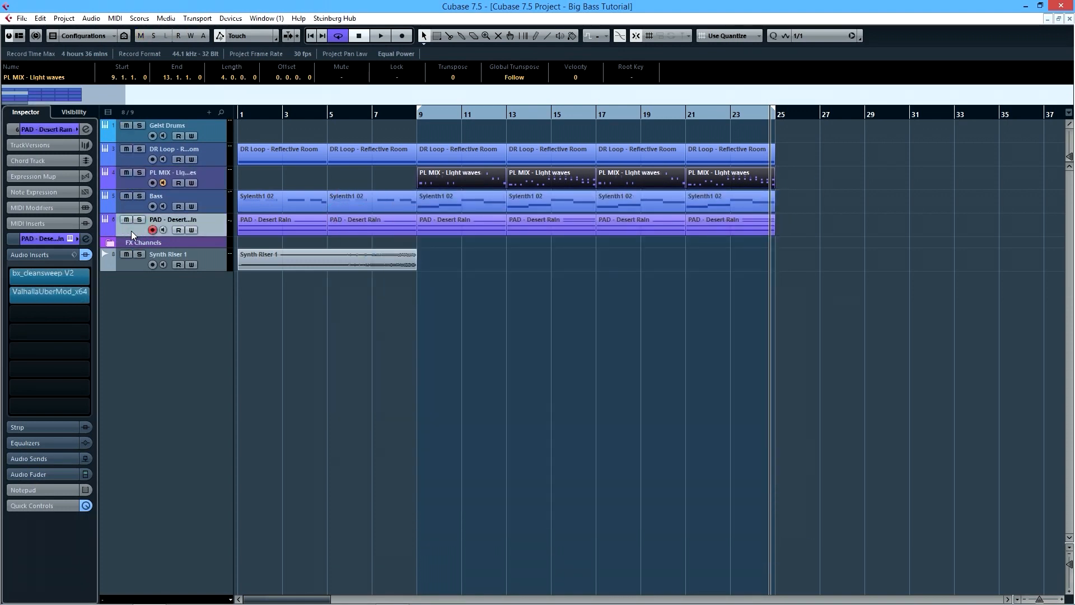
click(182, 180)
click(42, 457)
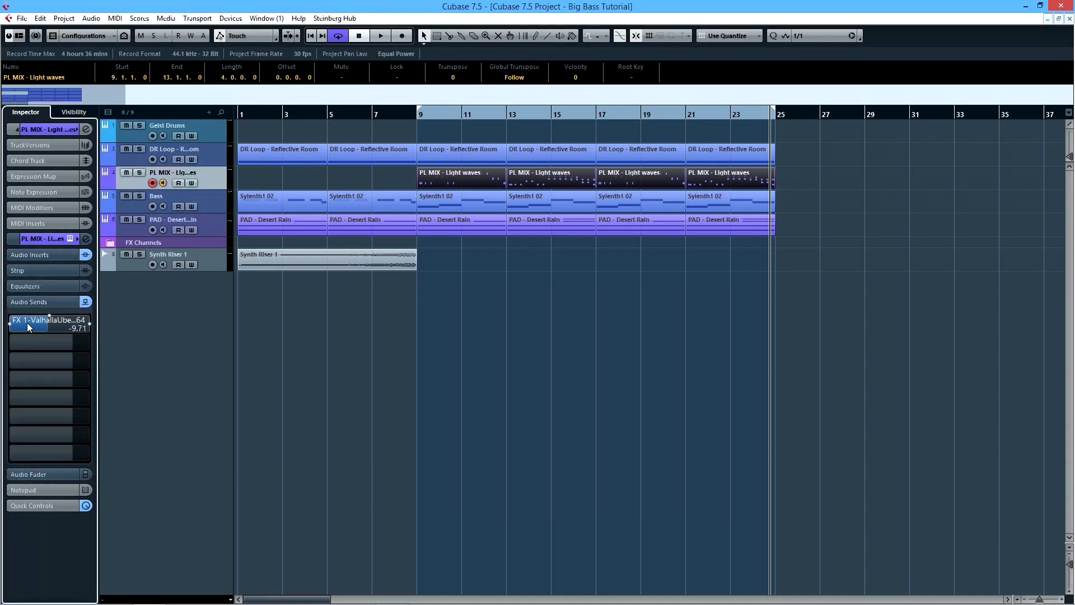
Open the ValhallaUberMod insert on the PAD - Desert Rain track.
click(129, 230)
click(25, 255)
click(37, 292)
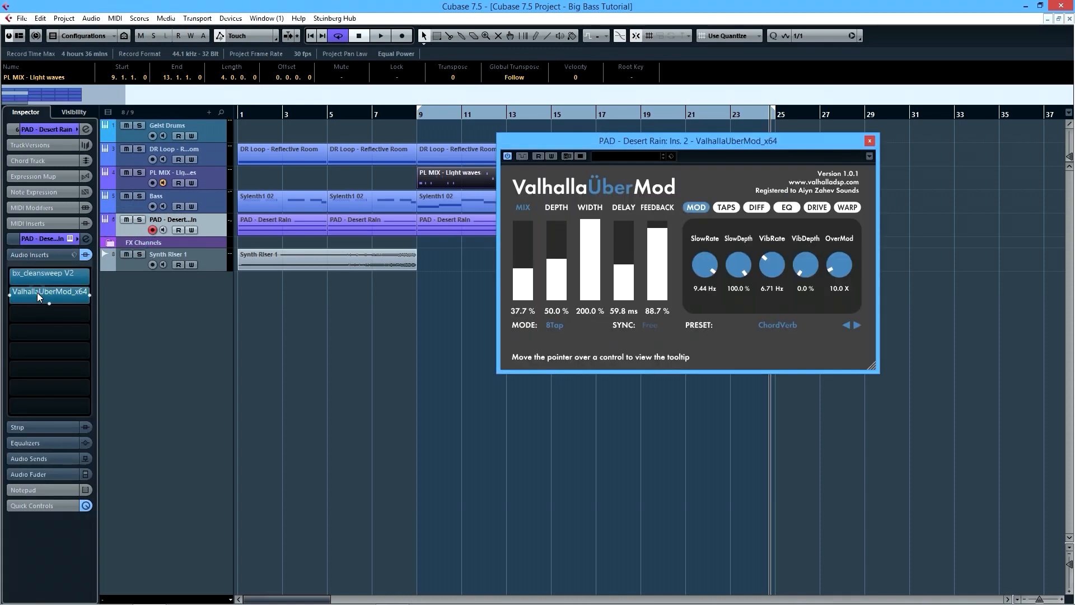
drag(555, 141, 582, 149)
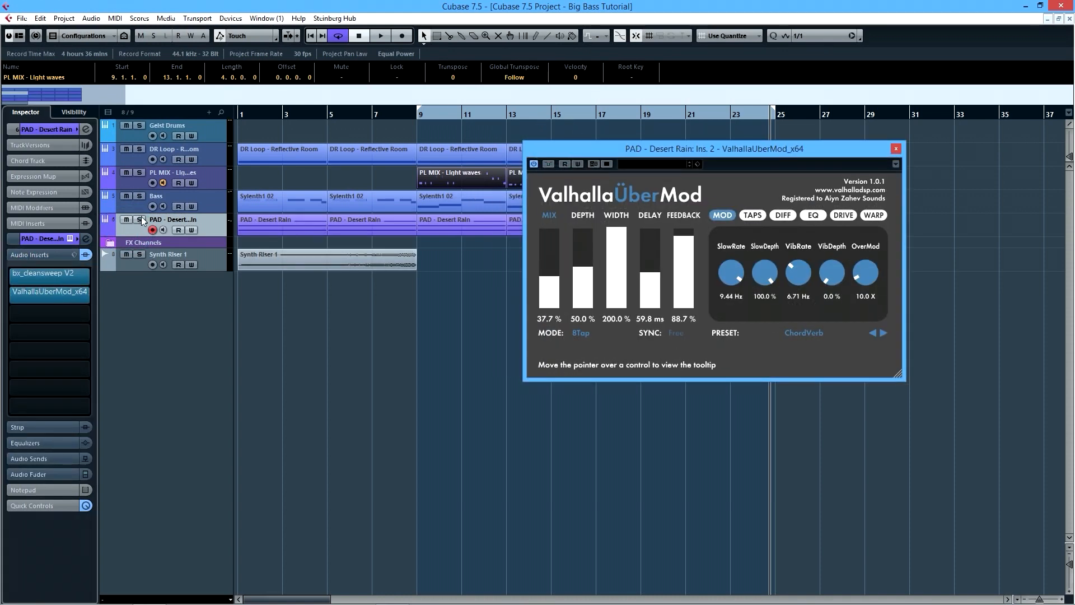
Play the soloed pad from bar 9 and compare it with ValhallaUberMod bypassed and active.
click(416, 115)
key(space)
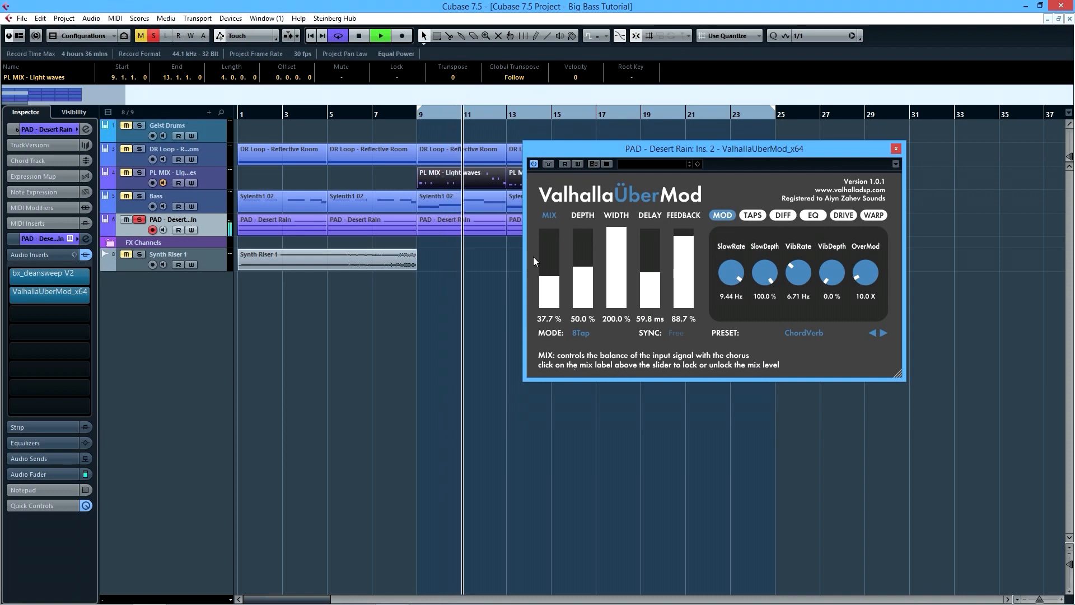
click(547, 164)
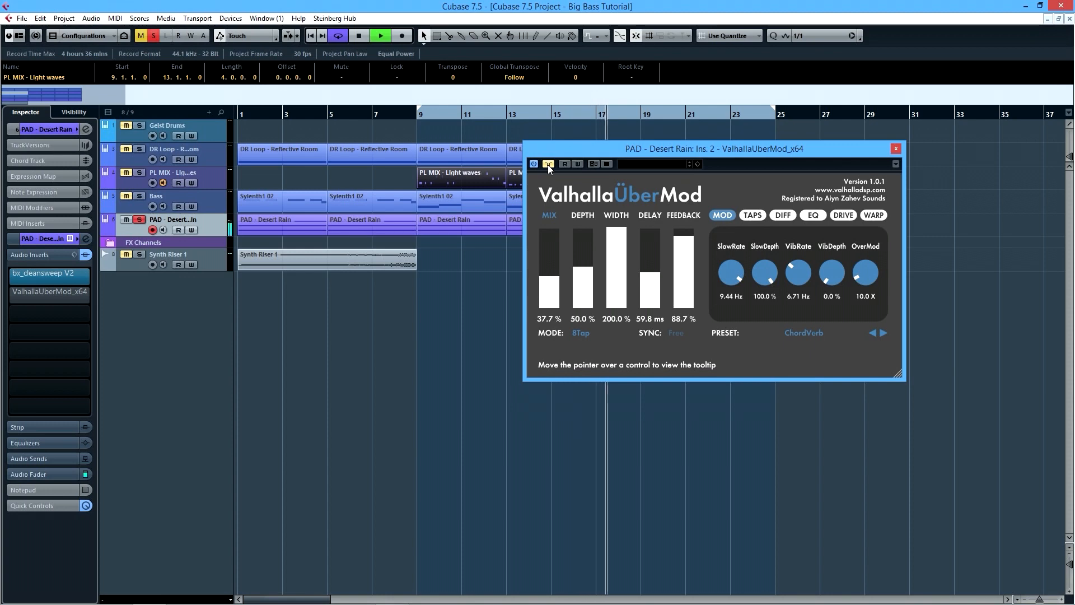
click(548, 165)
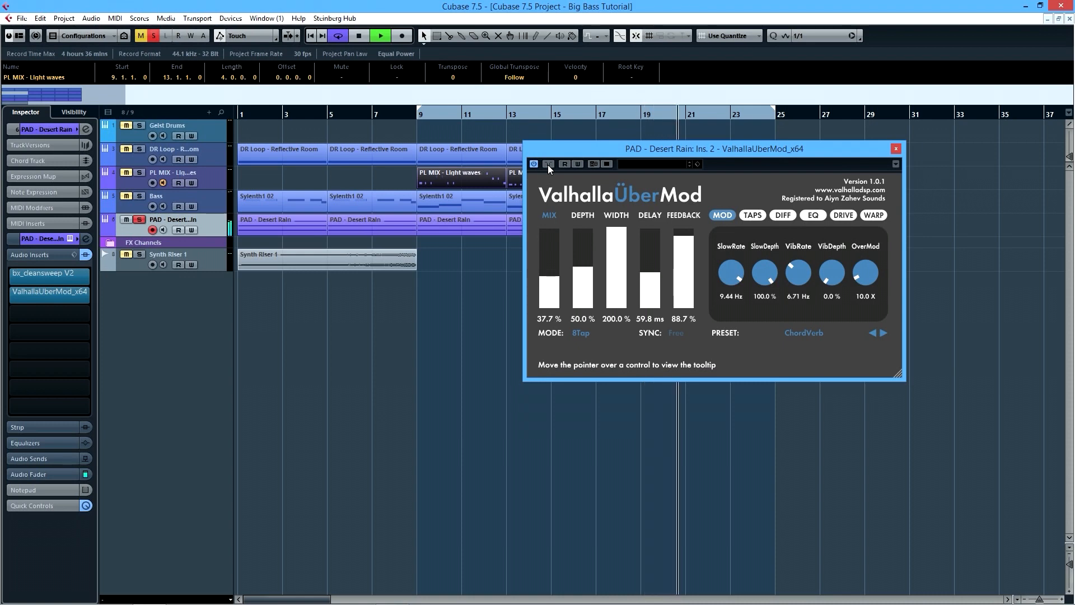
Try a ValhallaUberMod mix of 86.6% on the pad, settle it at 30.3%, and stop playback.
drag(550, 283, 553, 243)
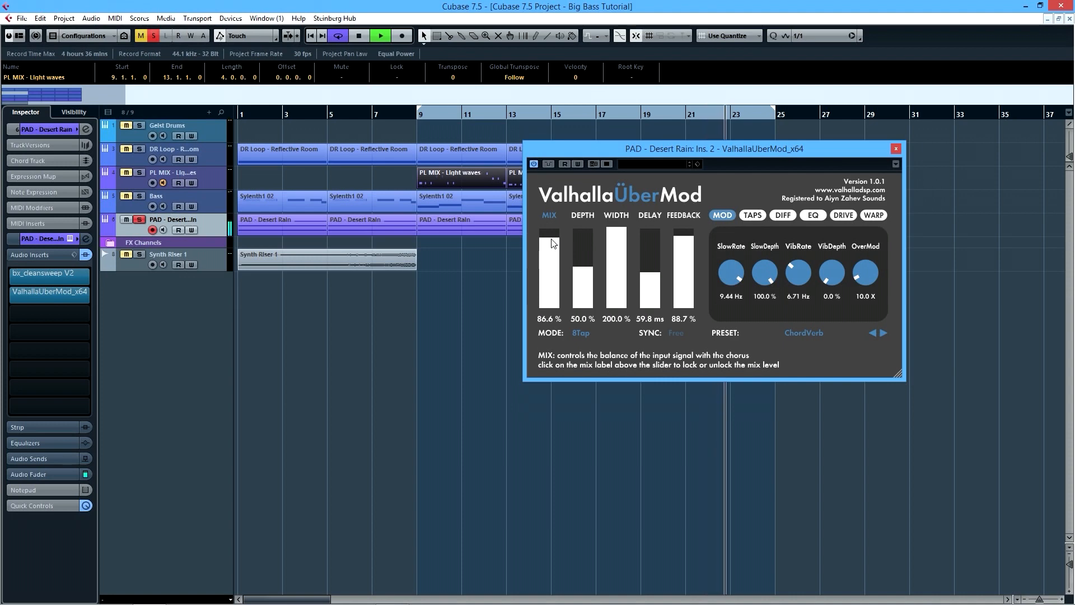
drag(552, 243, 553, 283)
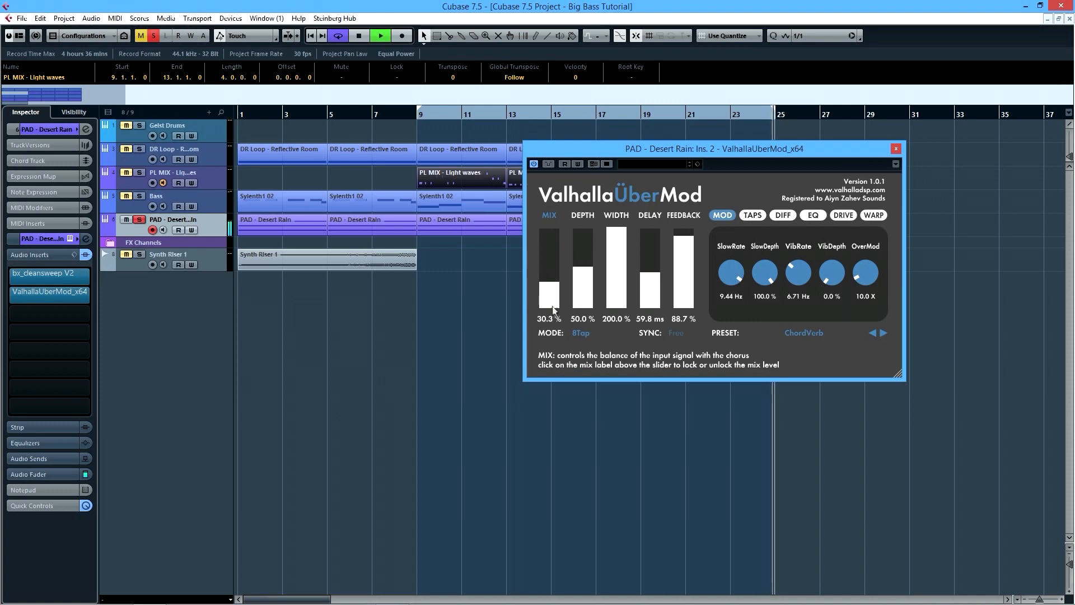
key(space)
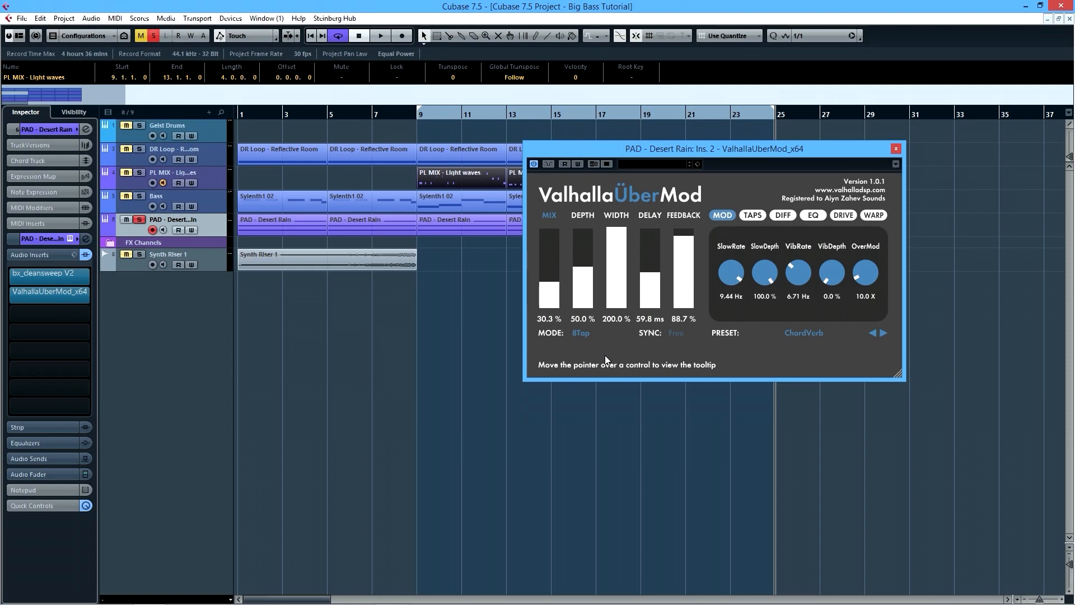
Solo only PL MIX - Light waves, show its audio sends, and close the pad's ValhallaUberMod.
click(140, 179)
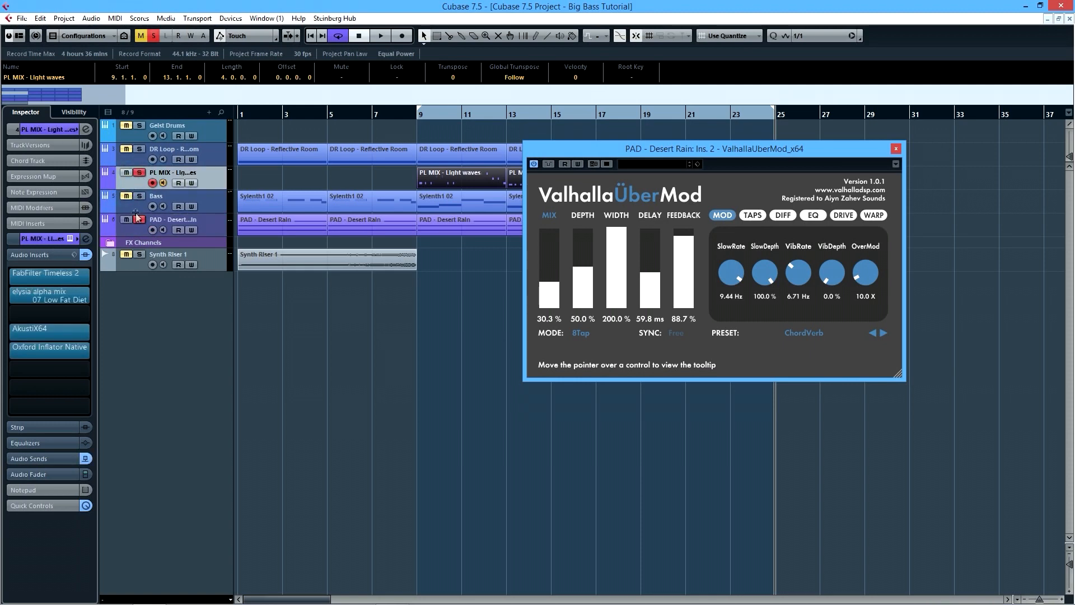
click(21, 458)
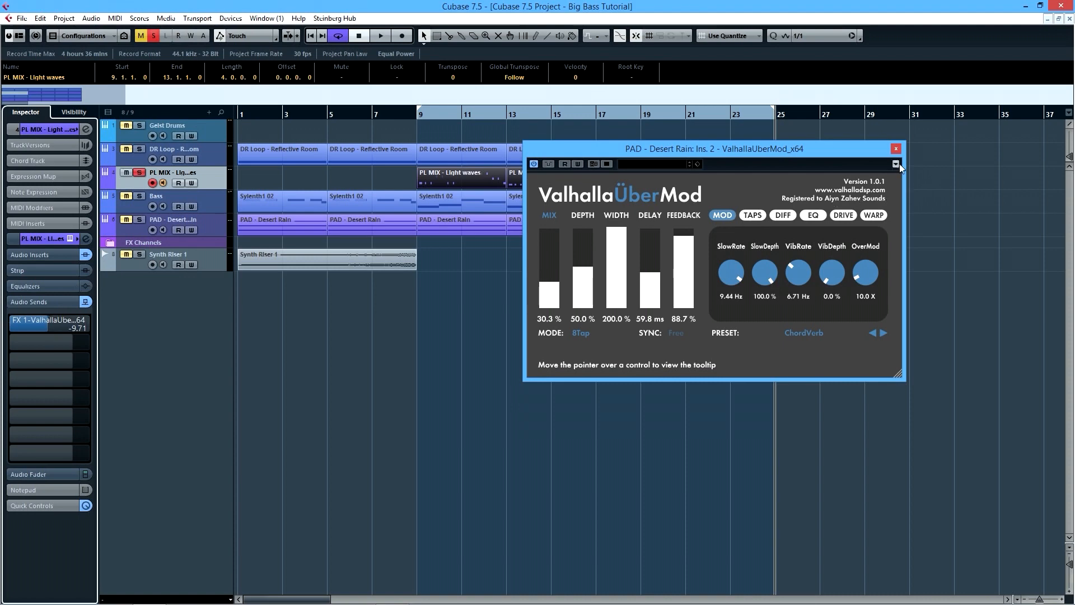
click(896, 148)
click(636, 266)
Move the playback position to bar 9 and open the ValhallaUberMod effect used by PL MIX's FX 1 send.
click(418, 113)
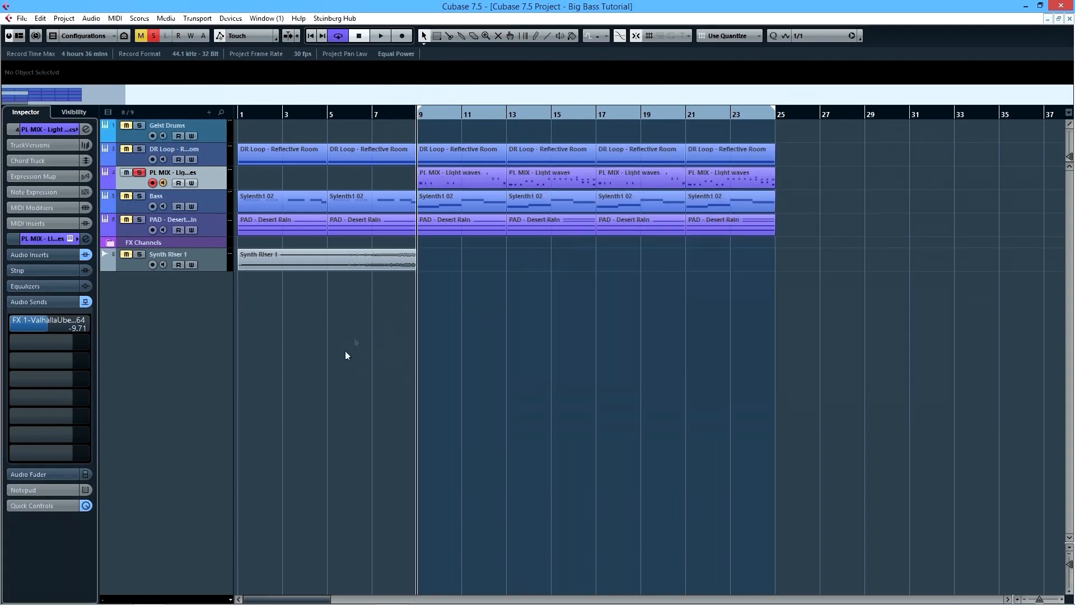
right_click(38, 324)
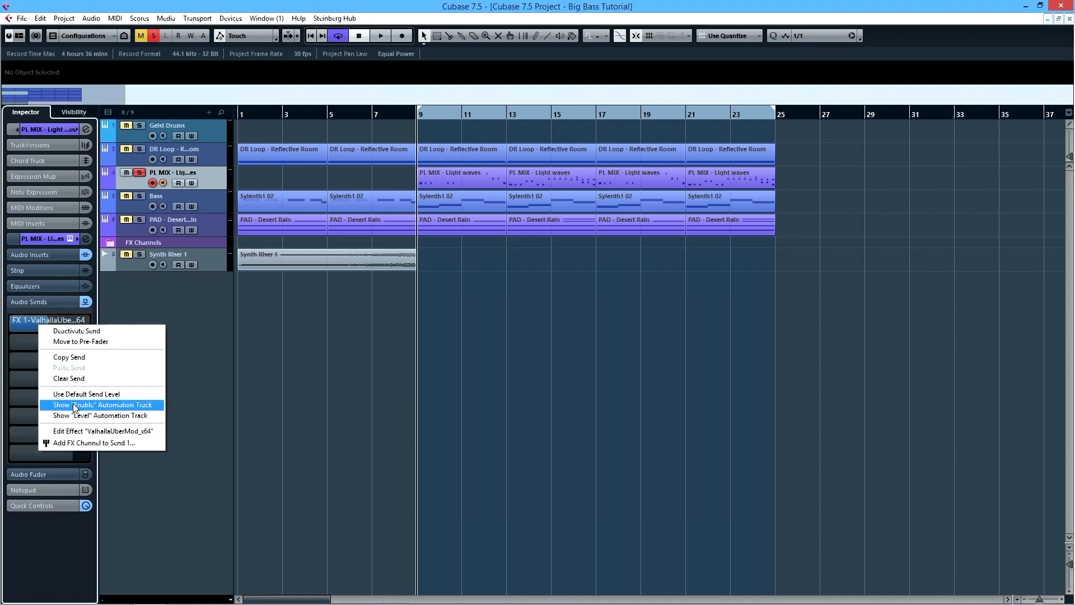
click(83, 433)
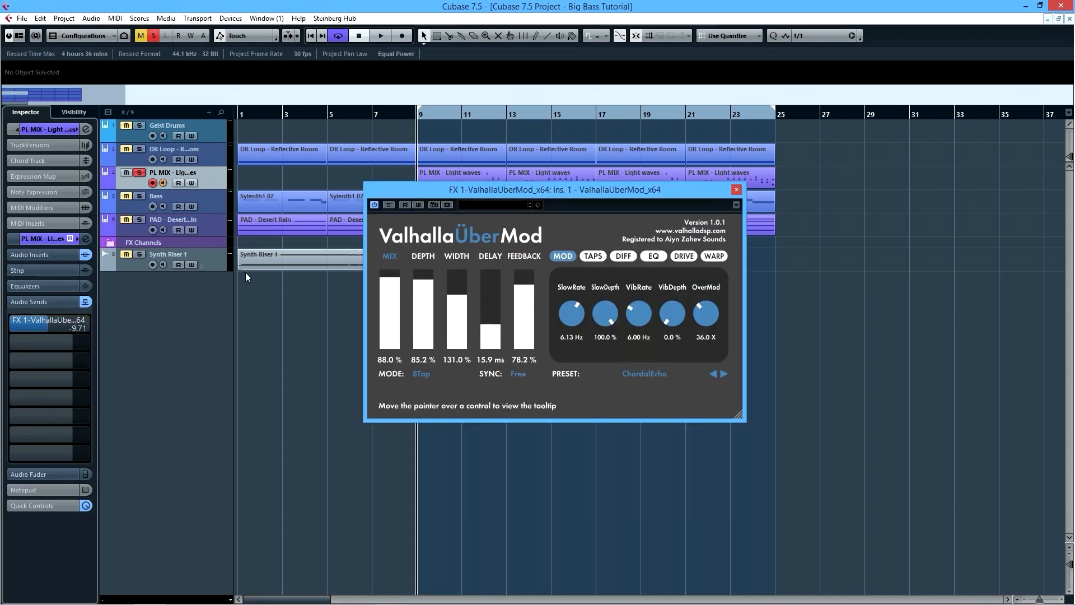
Play the soloed PL MIX, try FX 1 send levels of -3.58 and -4.53, and compare the send bypassed and active.
click(49, 327)
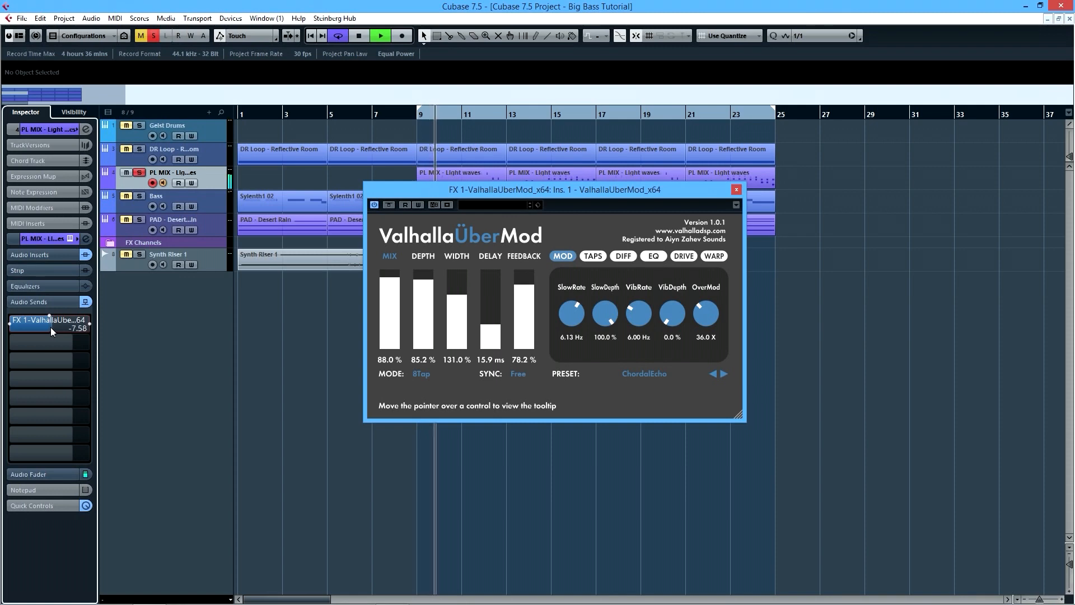
scroll(51, 327, up, 3)
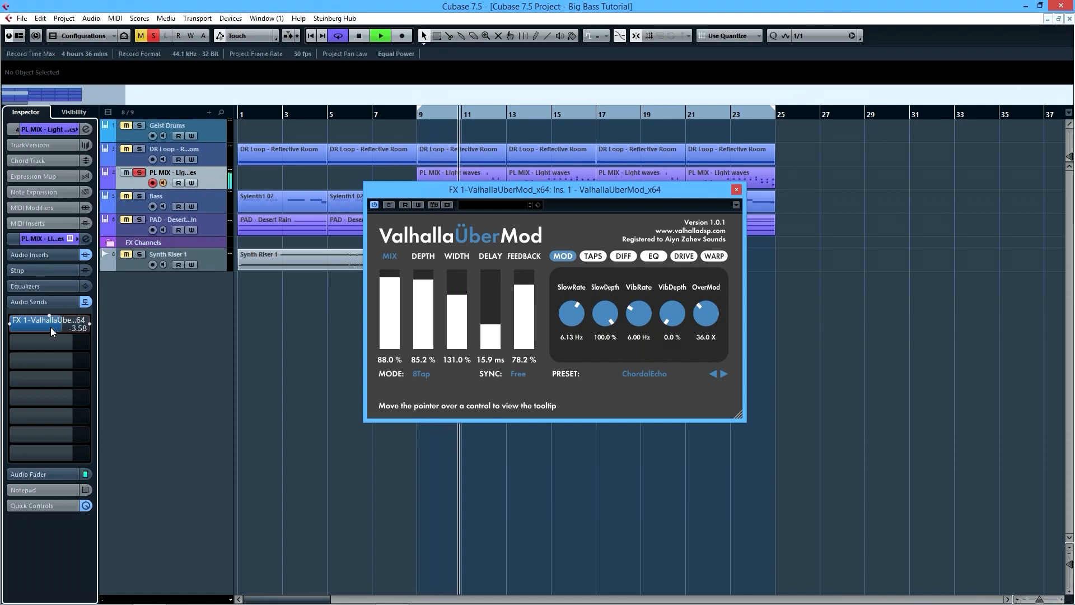
scroll(51, 327, down, 1)
click(11, 325)
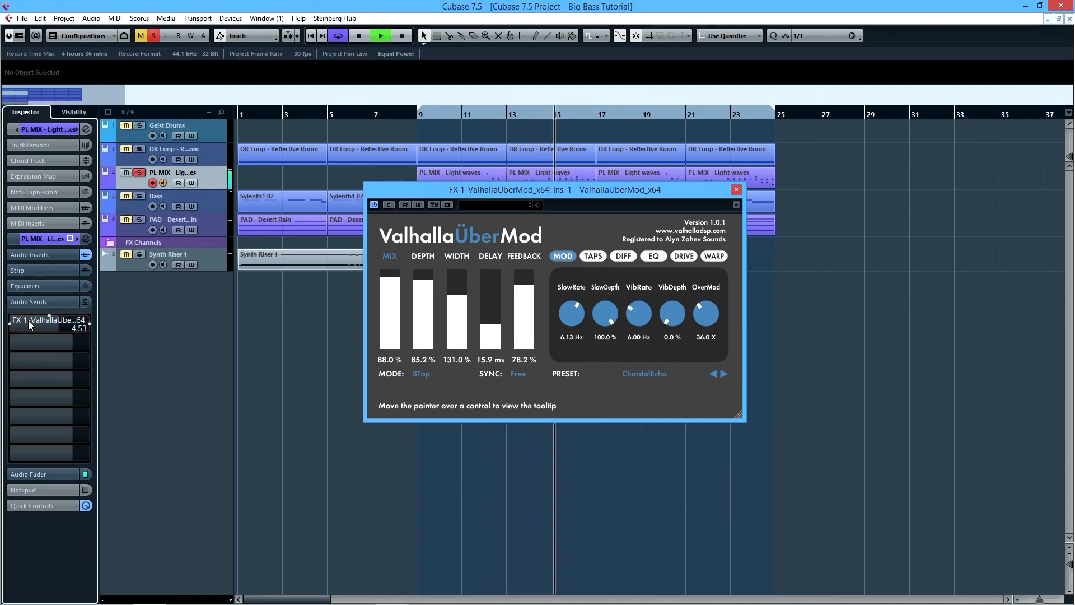
click(11, 324)
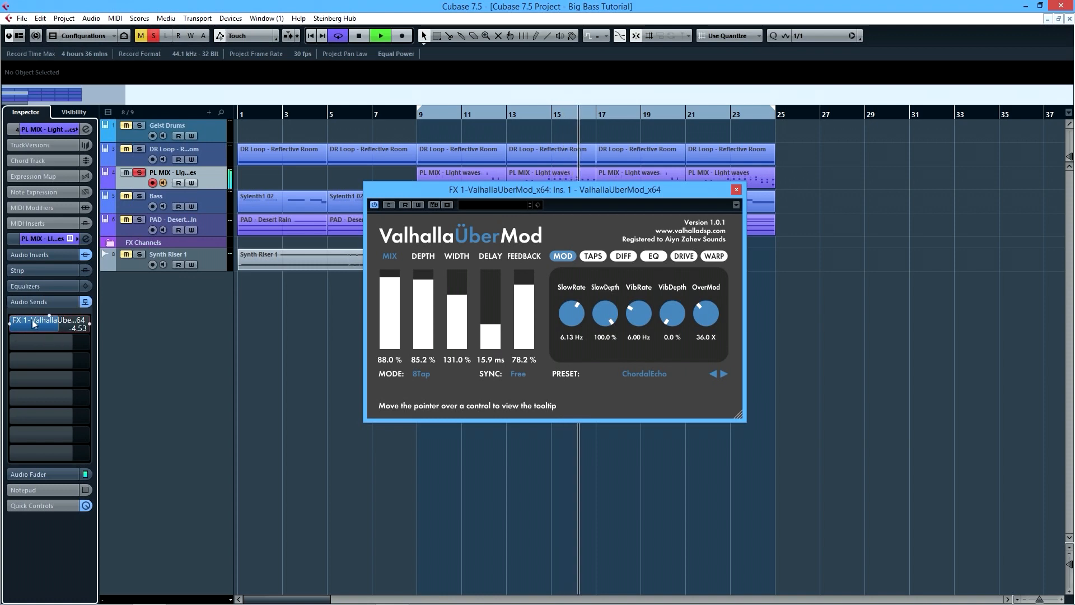
Gradually lower PL MIX's FX 1 send level to -14.9 during playback, and raise it back to -12.1.
scroll(39, 321, down, 1)
scroll(38, 320, down, 3)
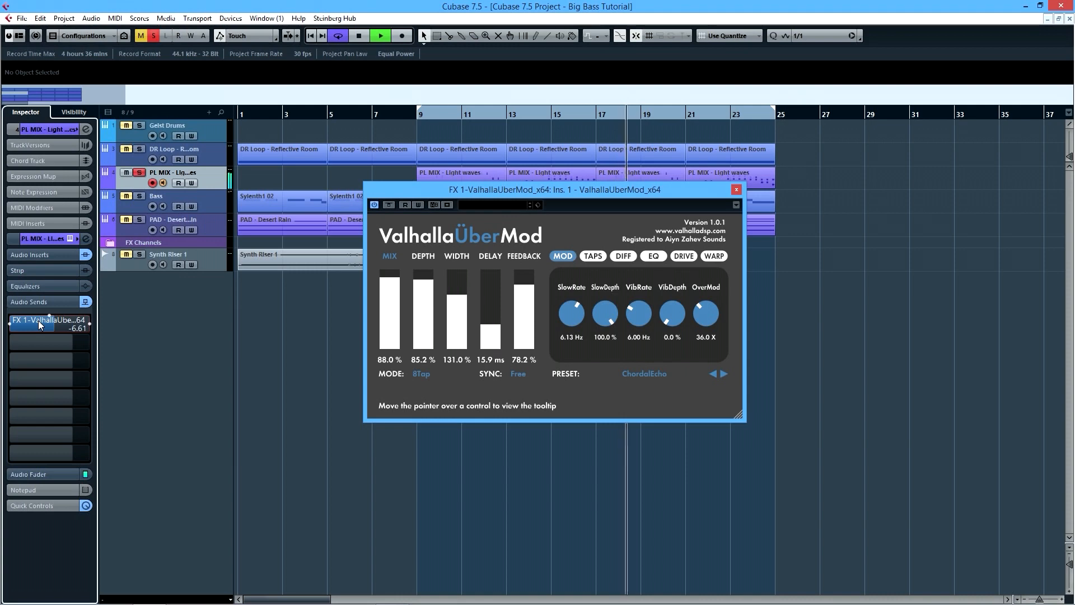
scroll(38, 320, down, 3)
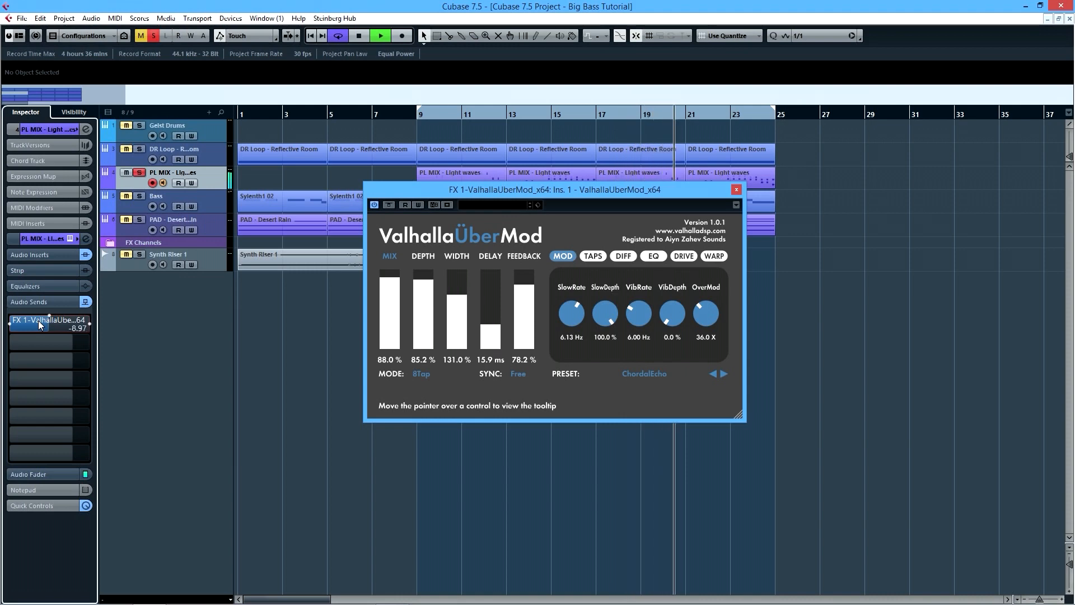
scroll(38, 320, down, 3)
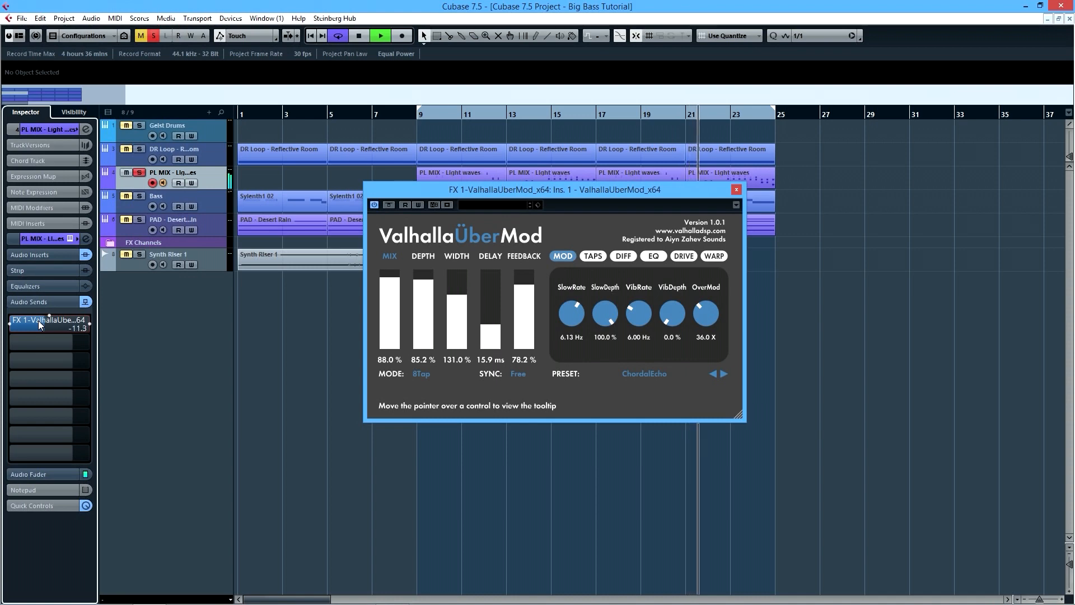
scroll(38, 320, down, 3)
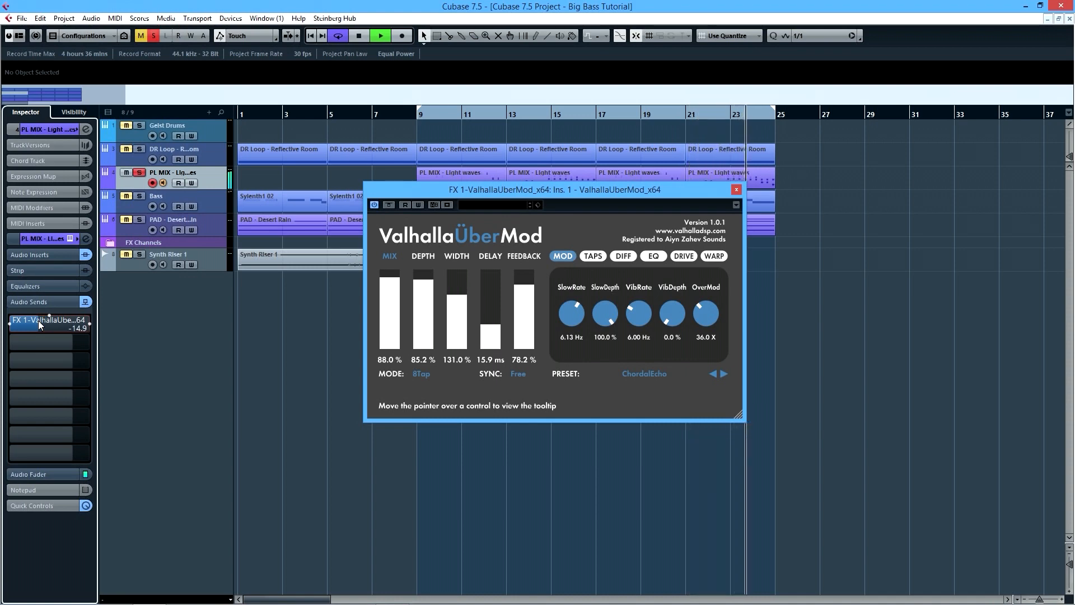
scroll(38, 321, up, 3)
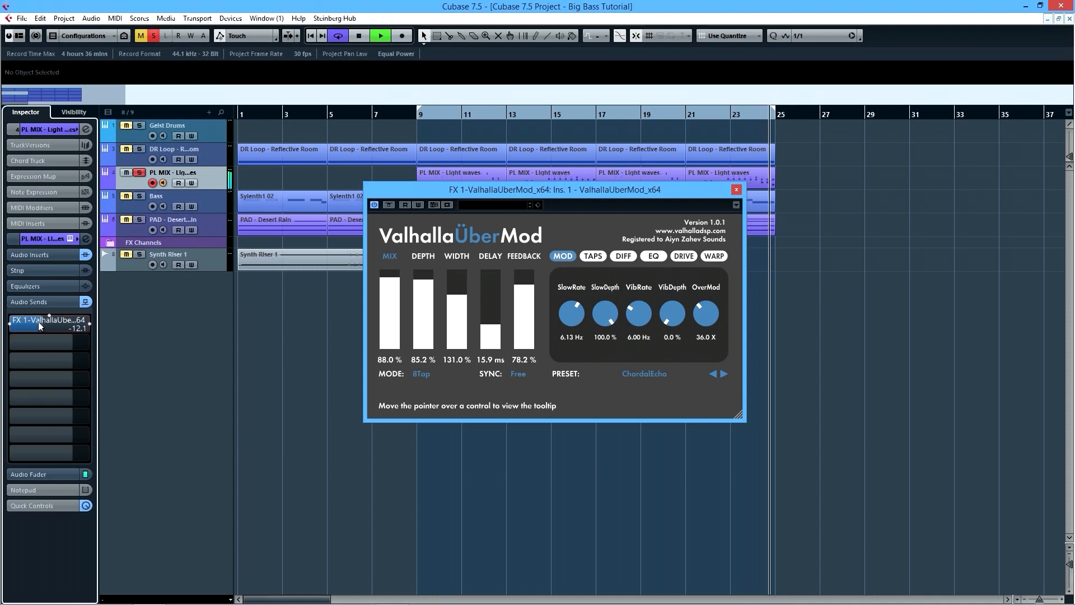
Unsolo PL MIX, set its FX 1 send to -11.7 within the full mix, then close ValhallaUberMod and stop playback.
click(140, 172)
scroll(49, 323, up, 1)
mouse_move(45, 324)
mouse_down()
mouse_move(69, 322)
mouse_move(47, 322)
mouse_up()
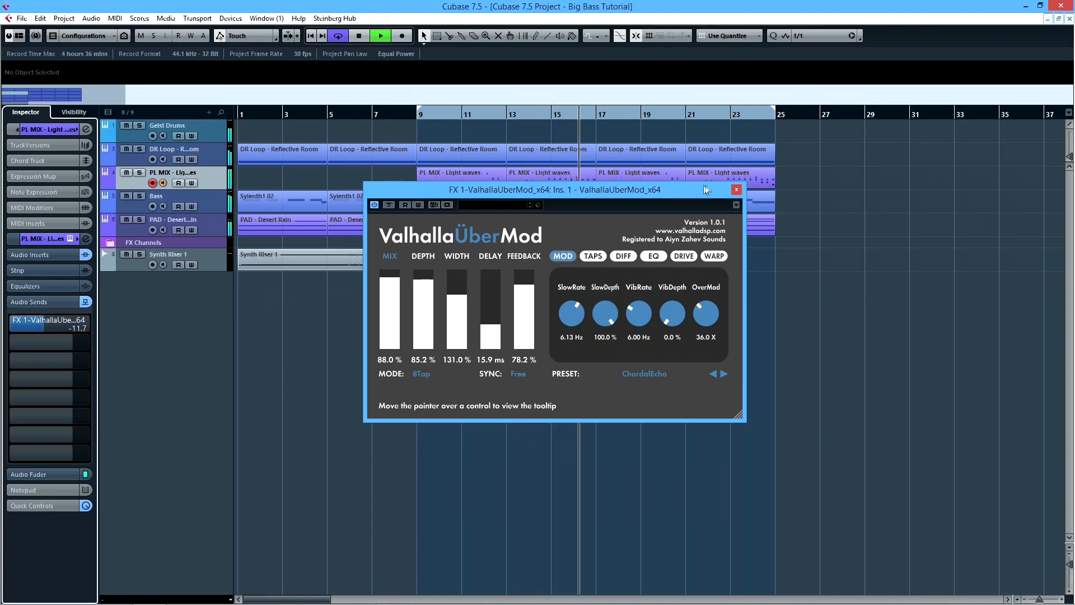
click(735, 191)
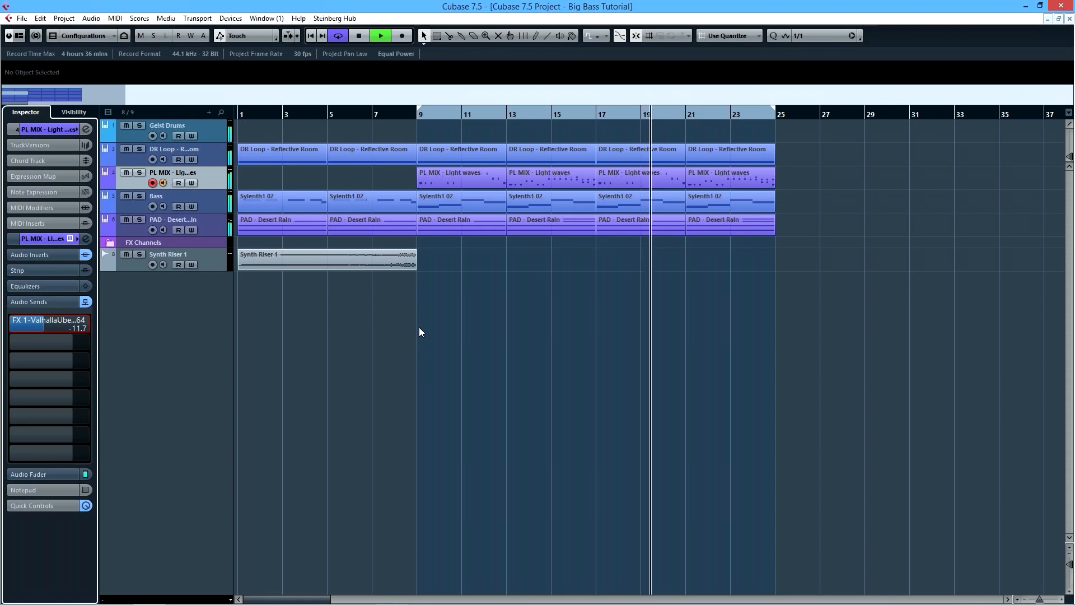
key(space)
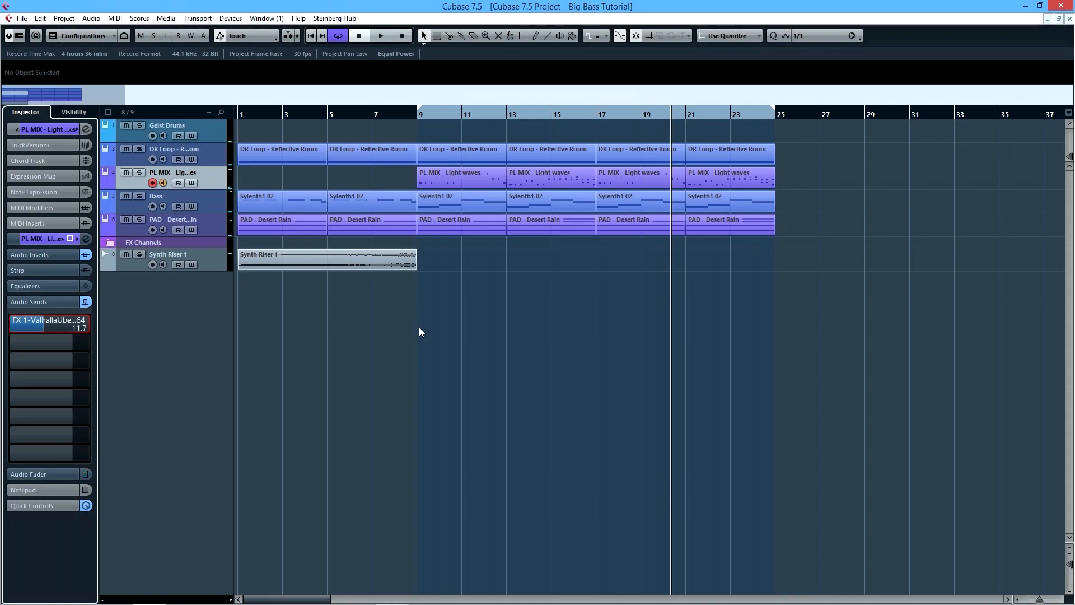
Select the Synth Riser 1 clip, solo its track, and play it from around bar 6.
click(419, 327)
key(period)
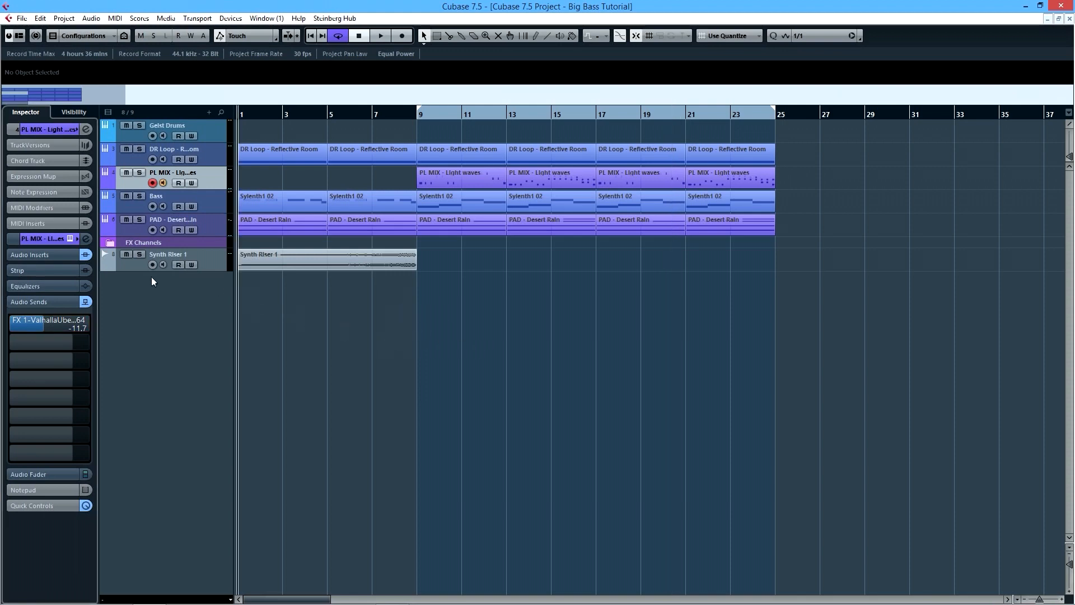
click(300, 260)
click(365, 116)
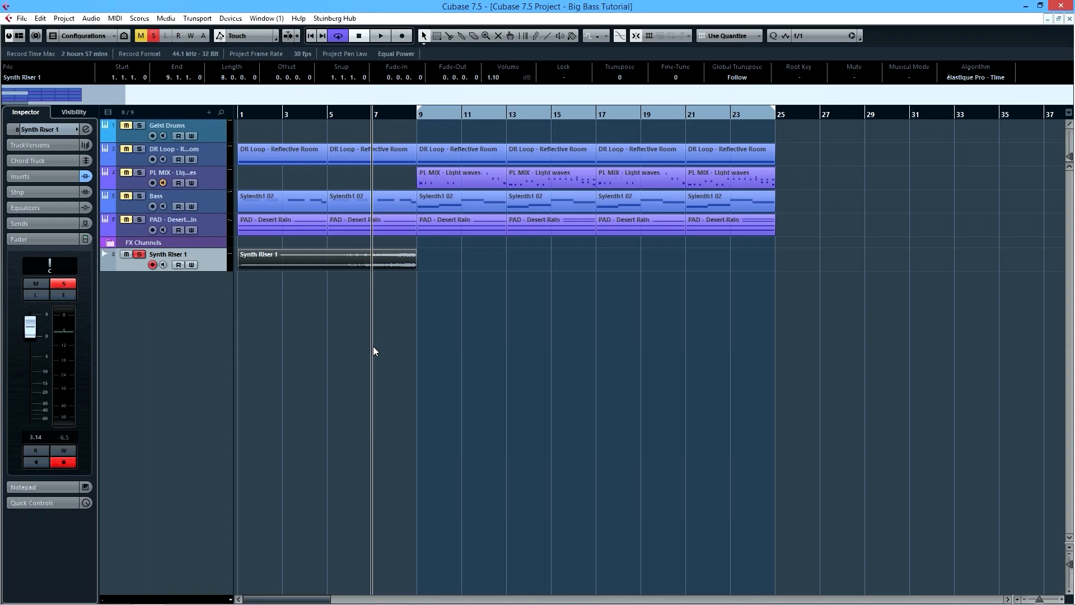
click(355, 113)
key(space)
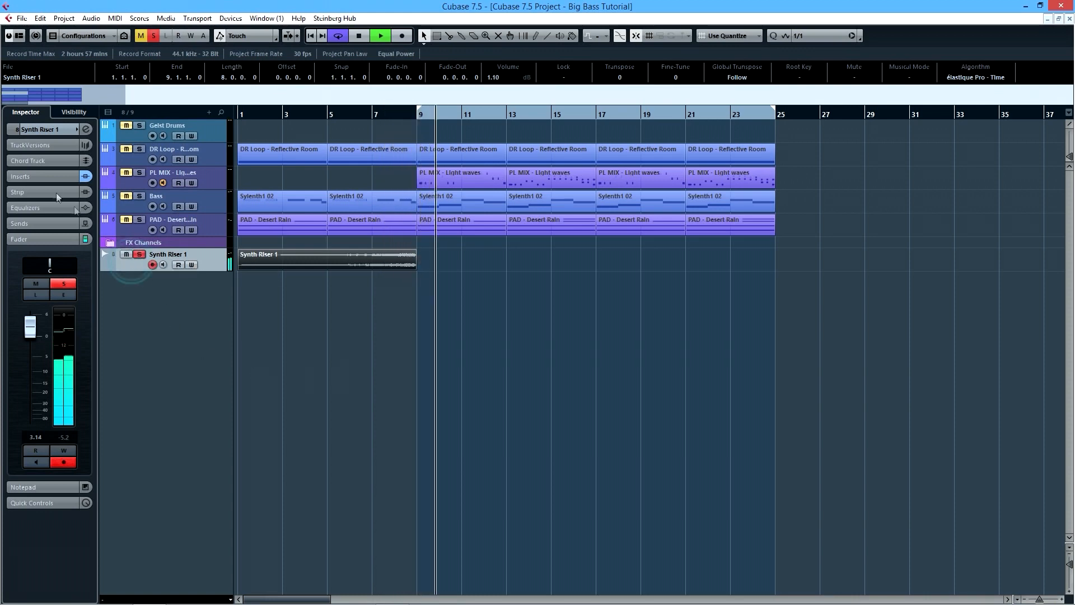
Show Synth Riser 1's inserts, stop playback, view the third insert's ValhallaUberMod, and bypass all of the track's inserts.
click(40, 177)
key(space)
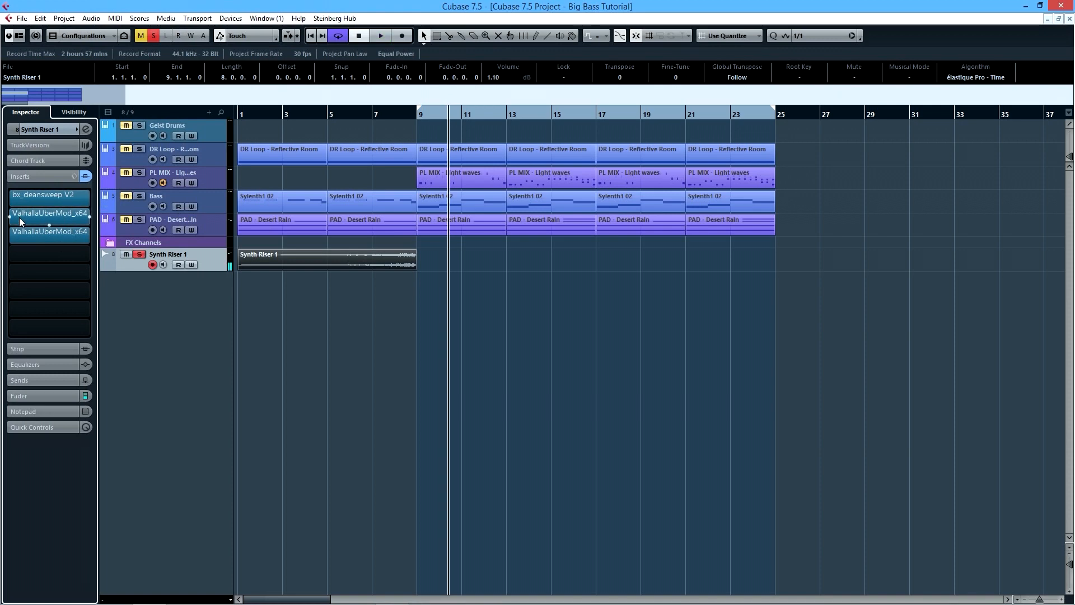
click(28, 231)
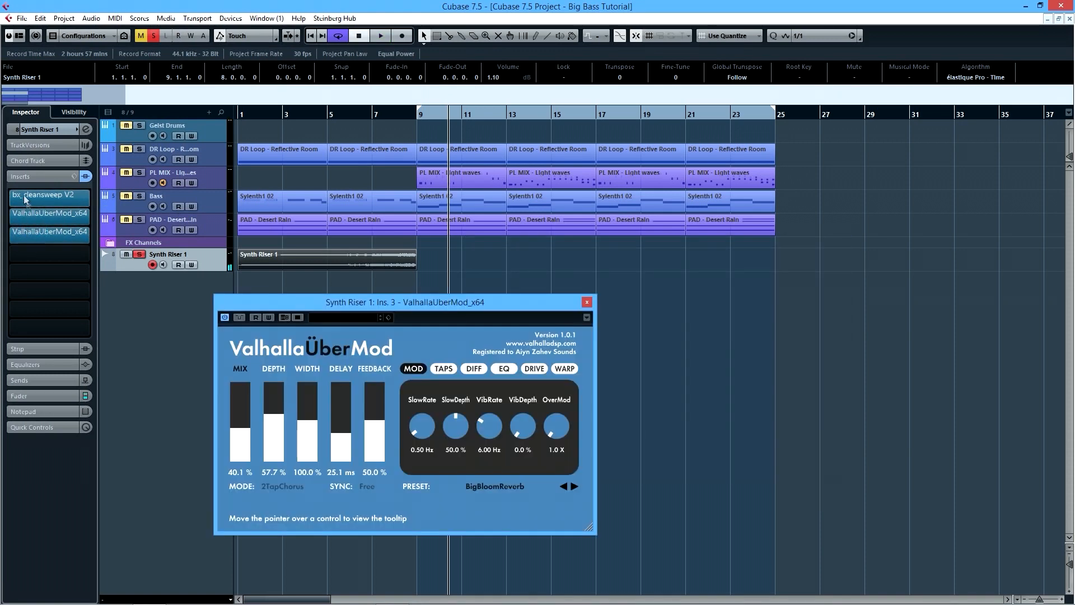
click(85, 176)
click(585, 302)
Audition Synth Riser 1 with its inserts bypassed, playing from between bars 7 and 8 and again from around bar 6.
click(389, 114)
key(space)
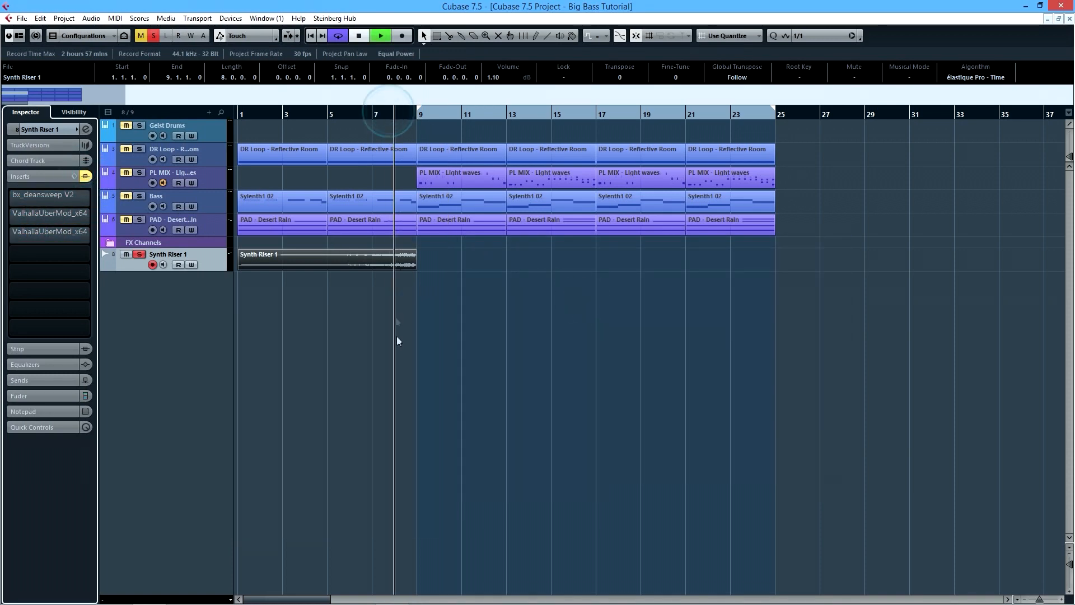
click(393, 339)
click(355, 113)
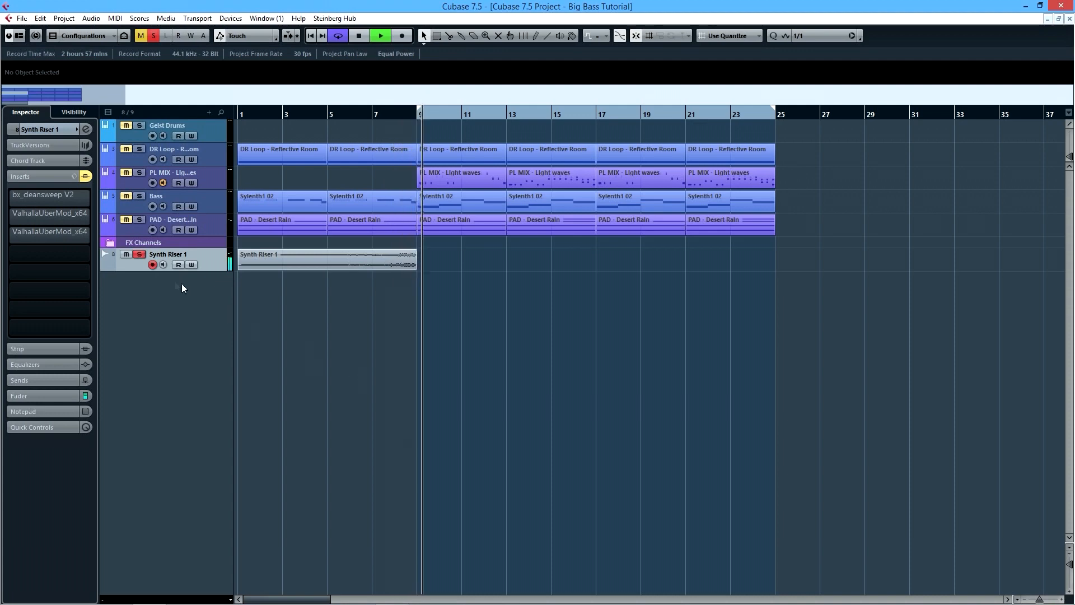
key(space)
Play Synth Riser 1 from around bar 4 with its inserts active and open both of its ValhallaUberMod effects.
click(310, 113)
key(space)
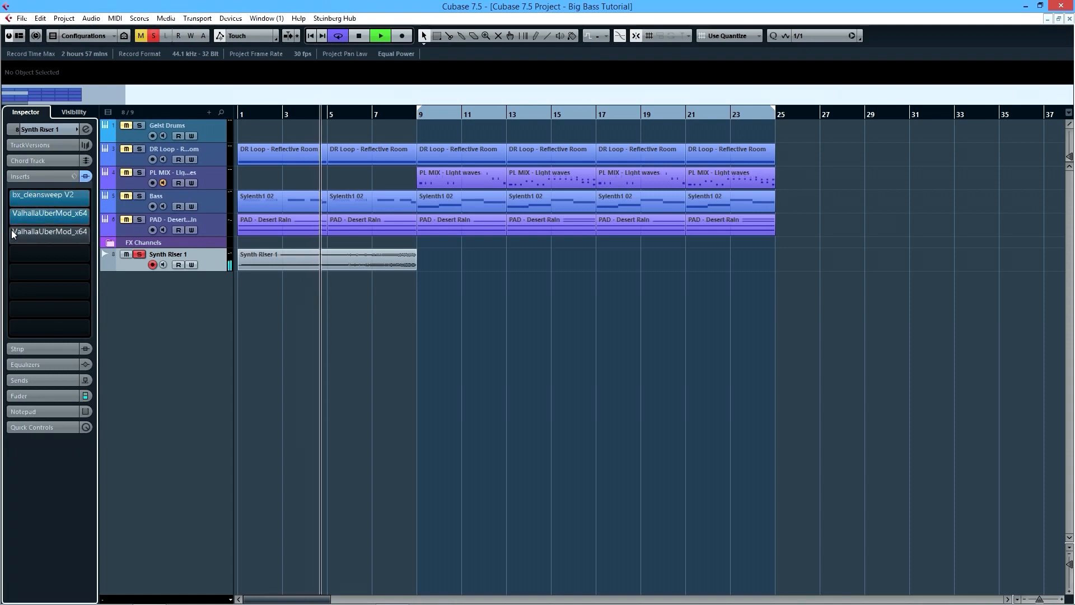
click(27, 216)
click(28, 230)
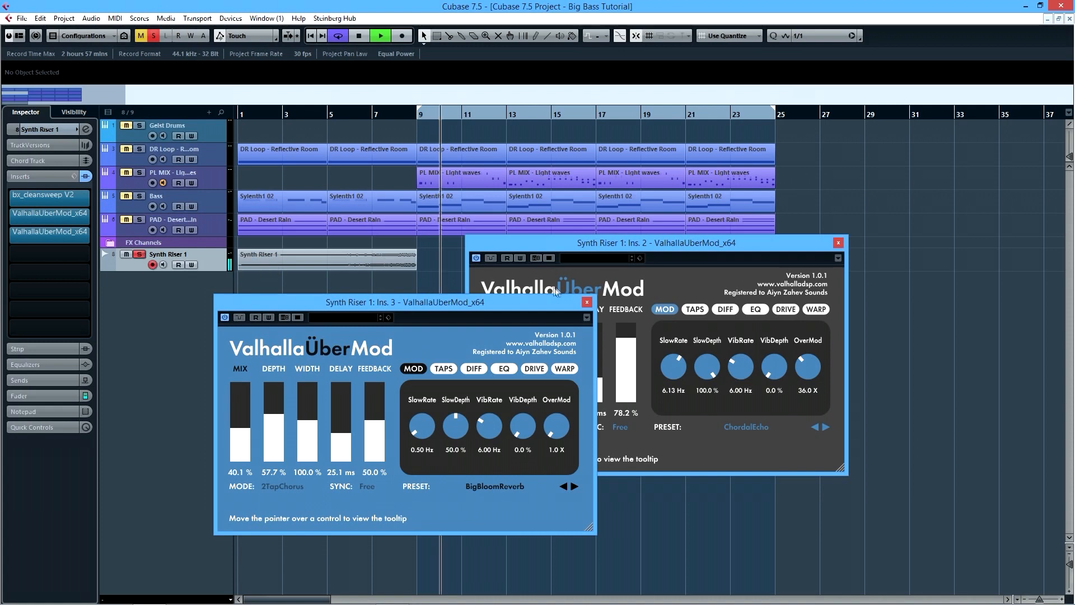
Close both ValhallaUberMod windows, stop playback, and unsolo Synth Riser 1.
click(587, 303)
click(839, 242)
key(space)
click(139, 254)
click(139, 304)
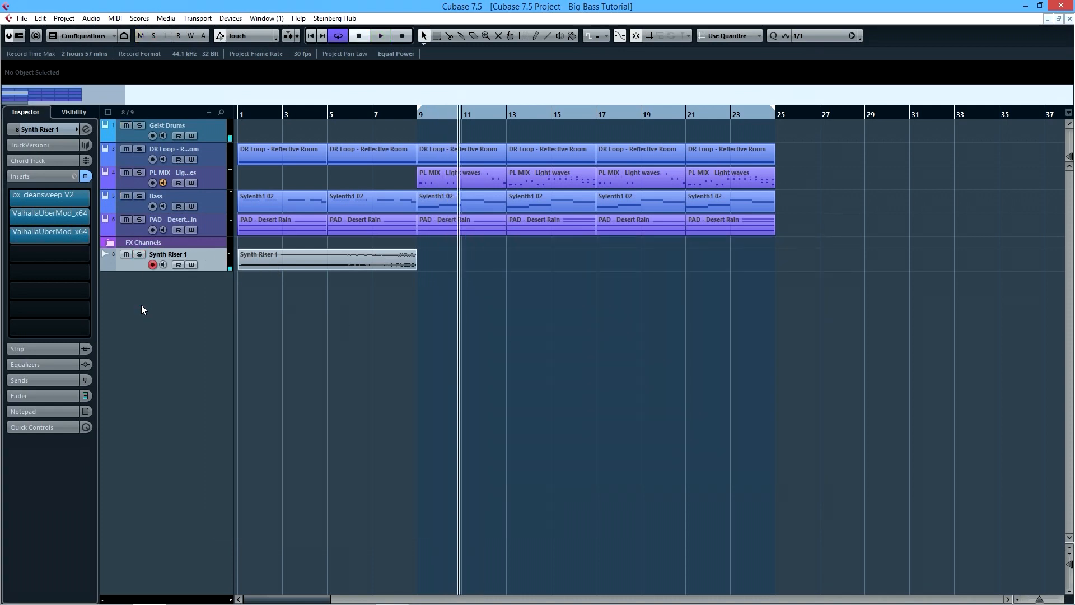